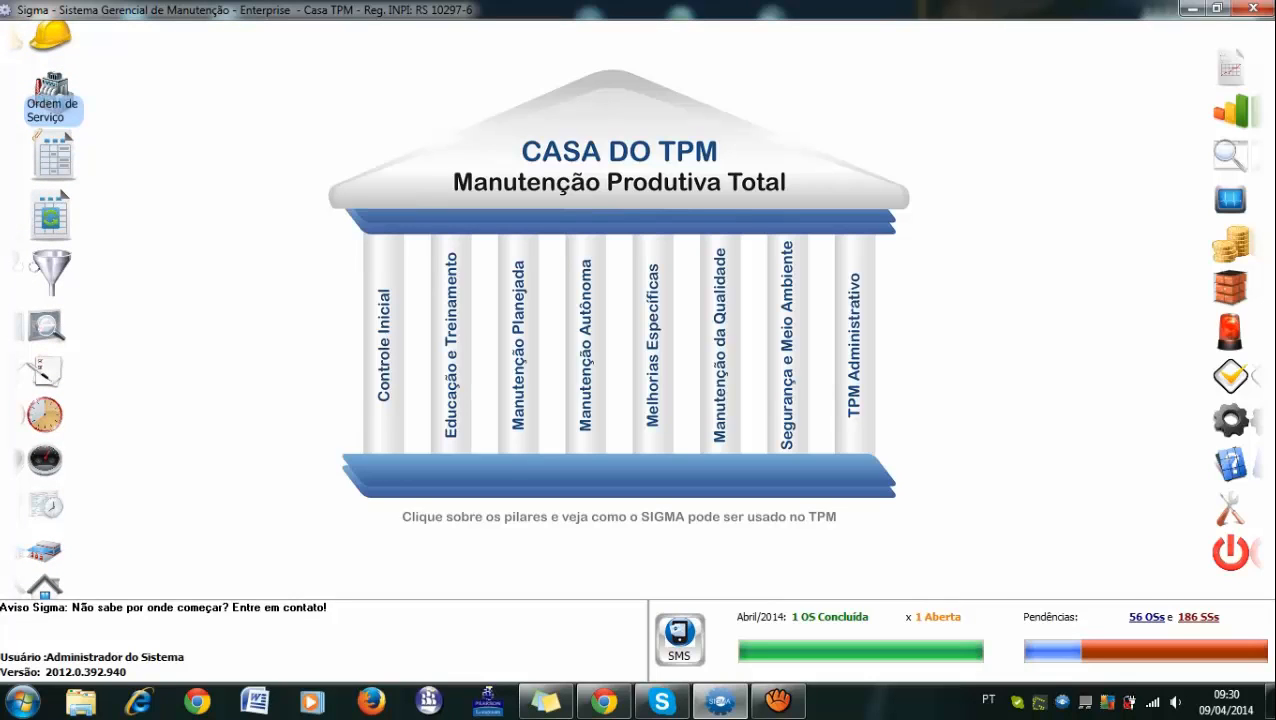
Step: Open the service order registration form and start a new service order
click(52, 92)
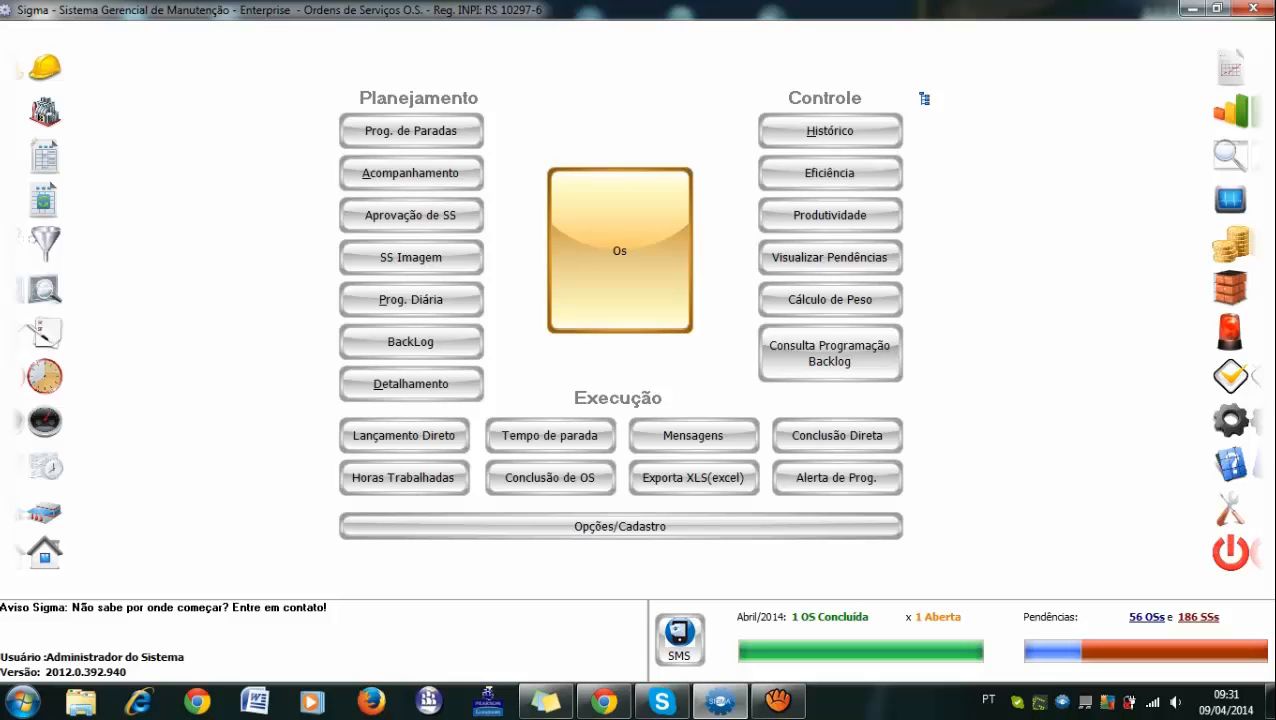
click(620, 251)
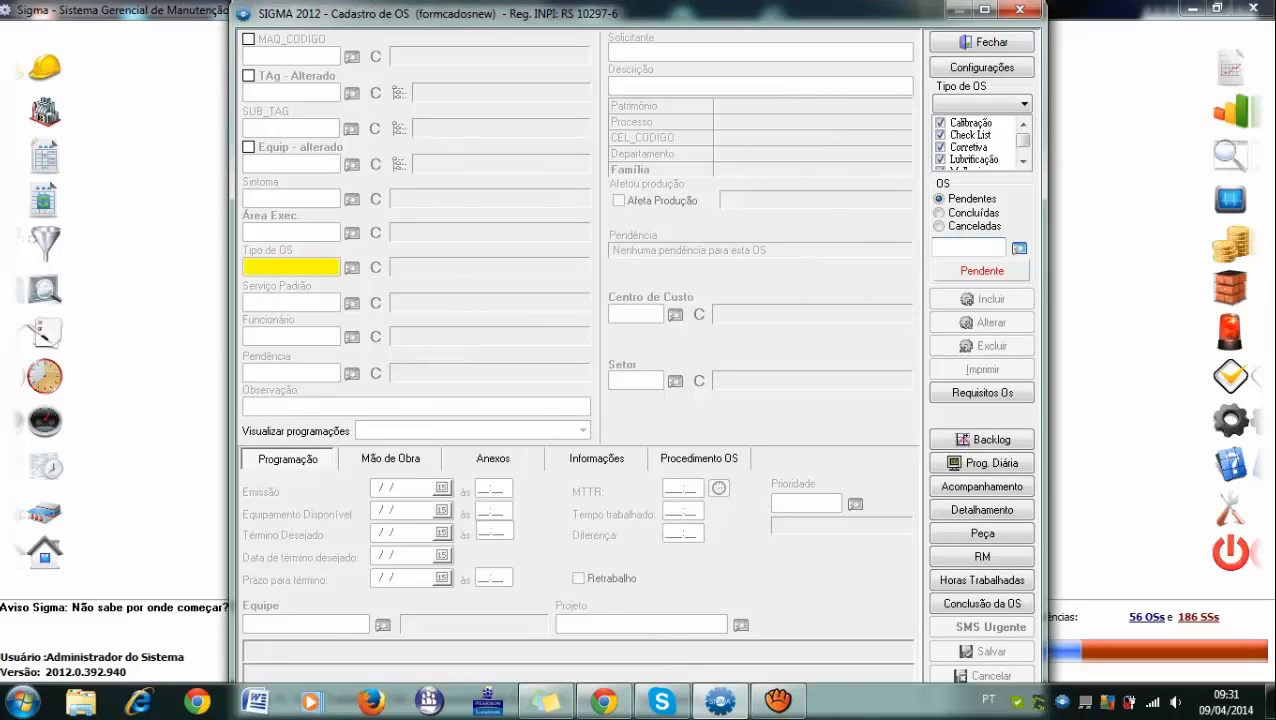
click(982, 440)
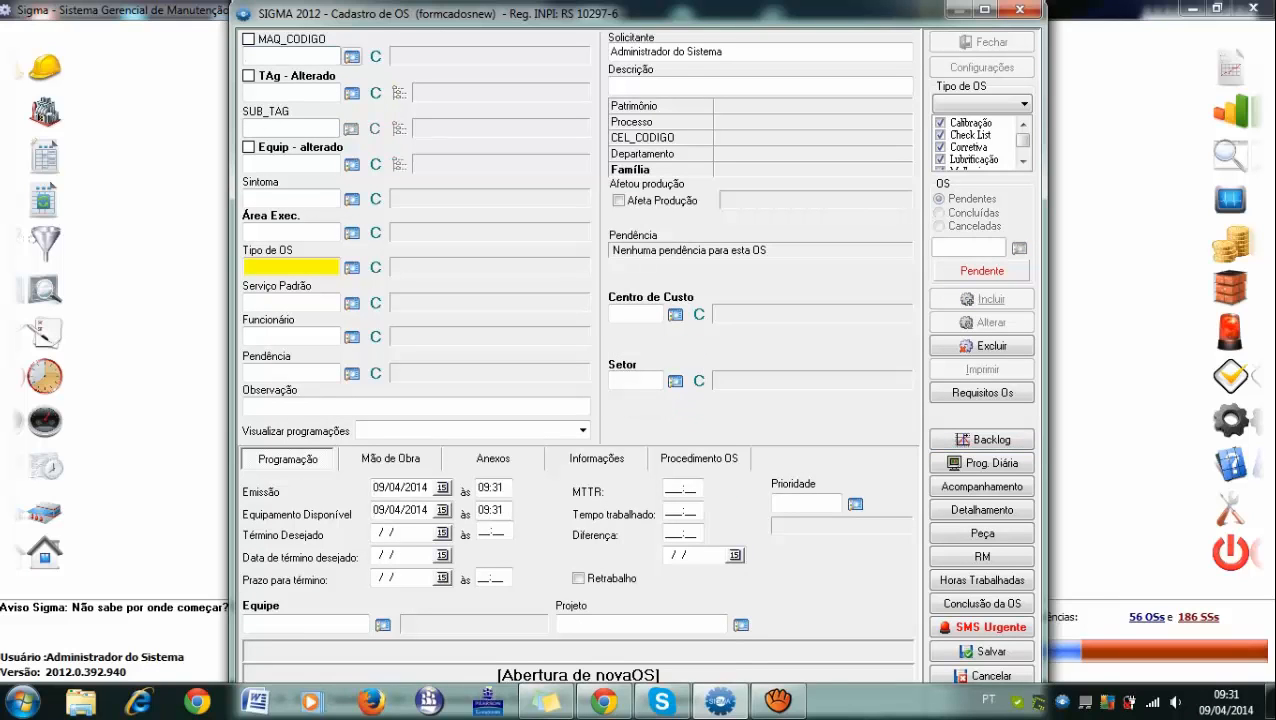
Step: Set the order's machine to COM03 COMPRESSOR and its tag to COM03-UCP01 UNIDADE DE COMPRESSÃO
click(351, 57)
scroll(702, 375, down, 20)
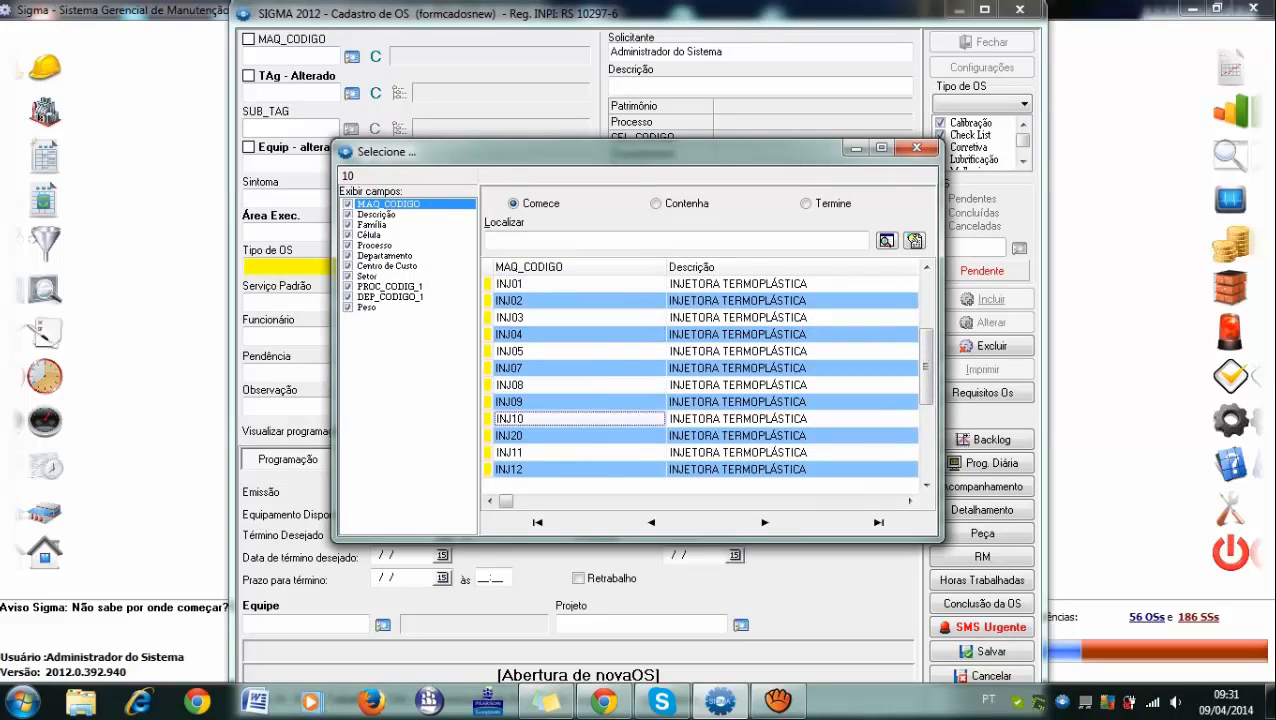
scroll(711, 375, down, 5)
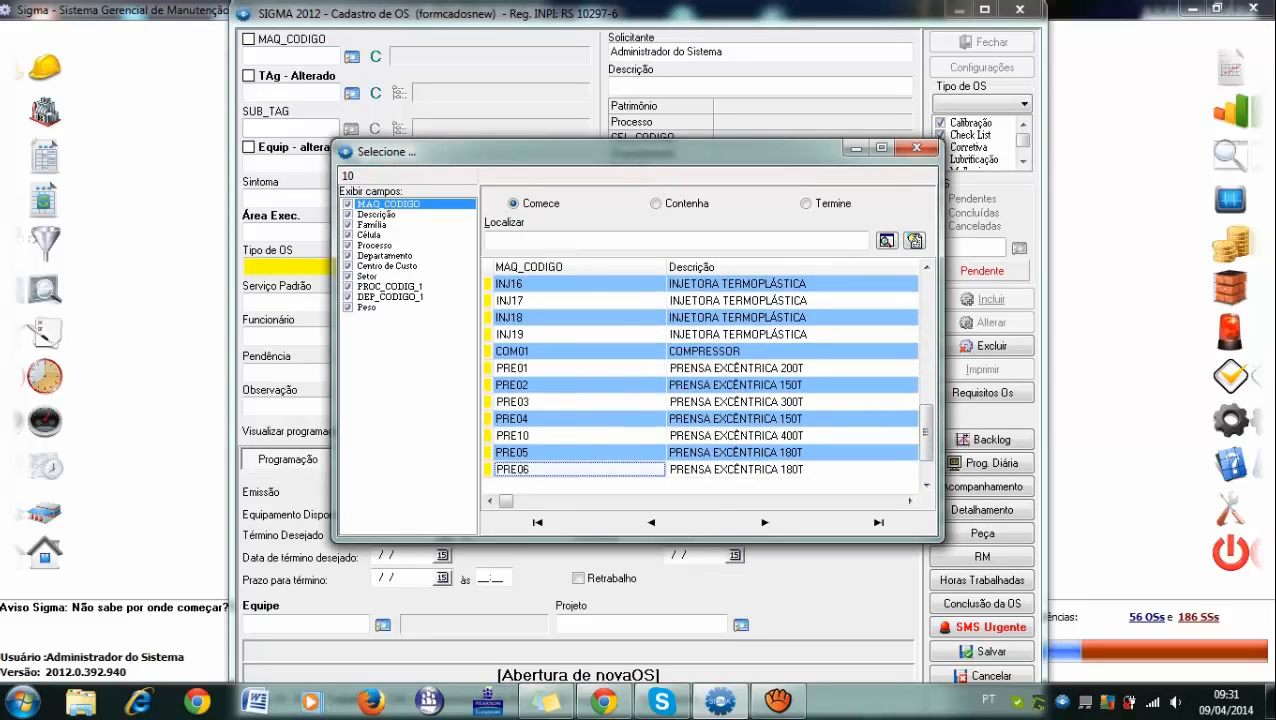
scroll(711, 375, down, 7)
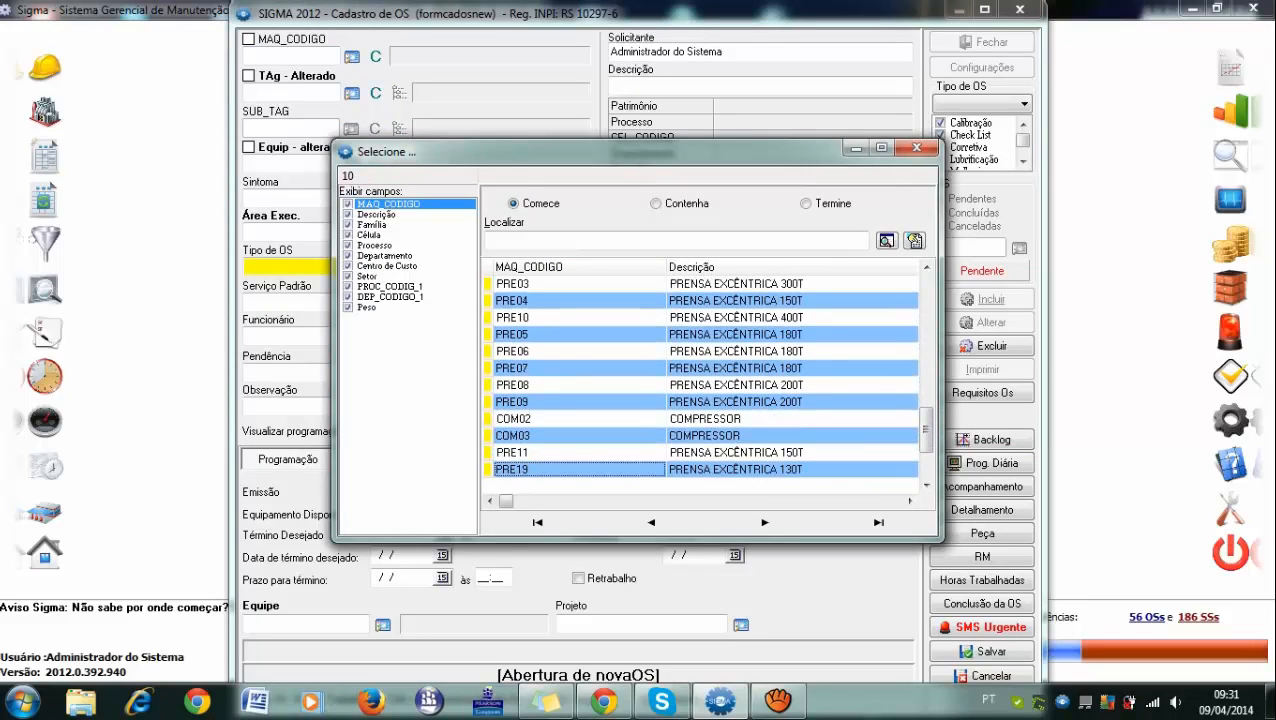
double_click(578, 436)
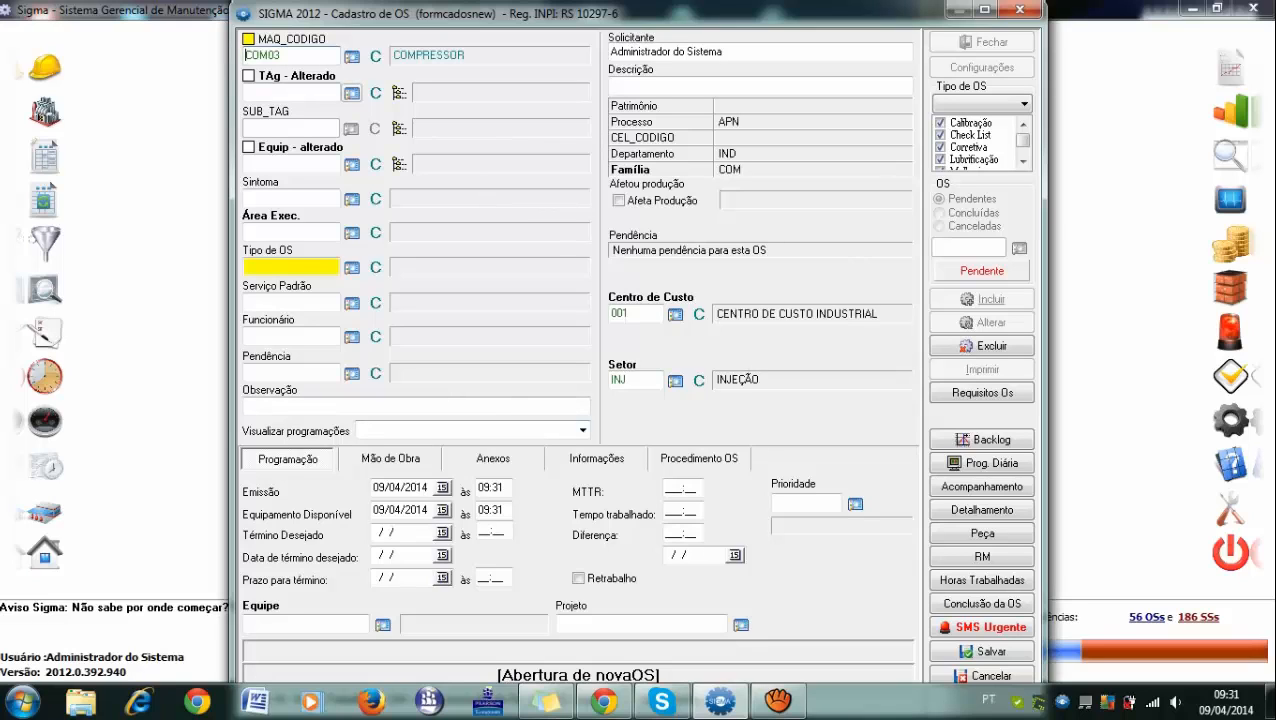
click(351, 93)
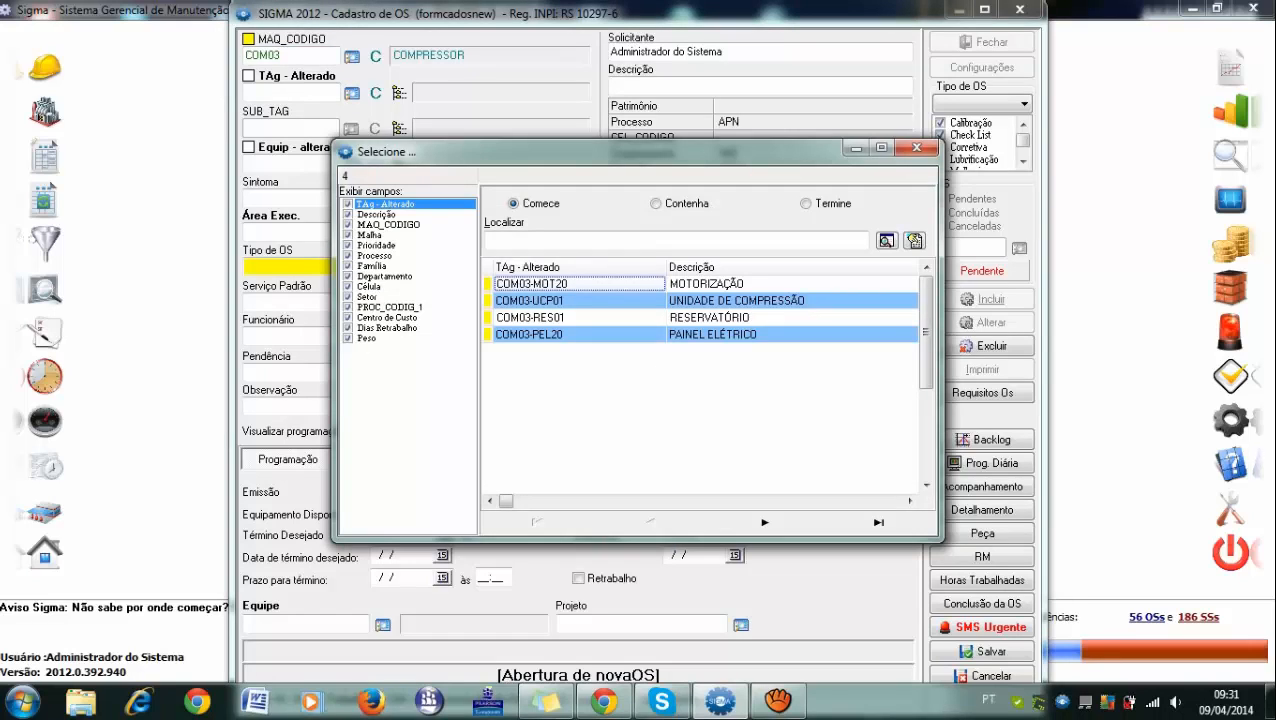
double_click(560, 301)
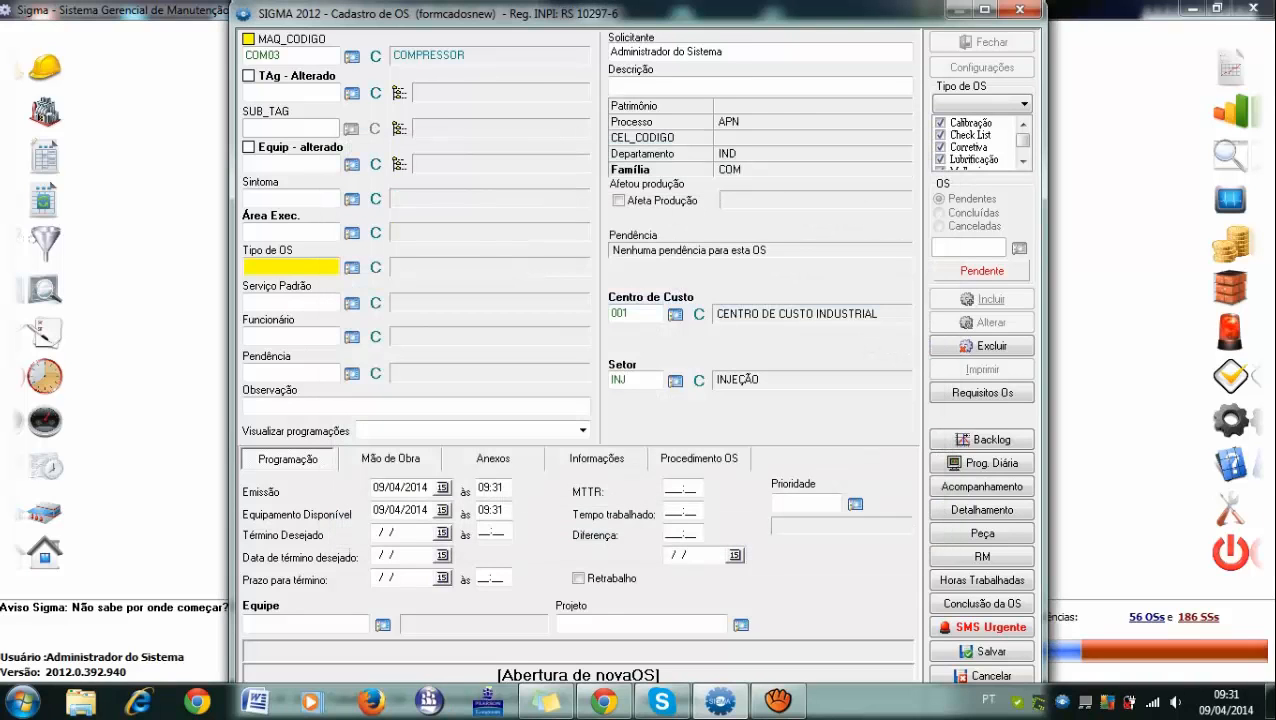
Step: Set the symptom to 03 VAZANDO and the execution area to MMEC MANUTENÇÃO MECÂNICA
click(351, 199)
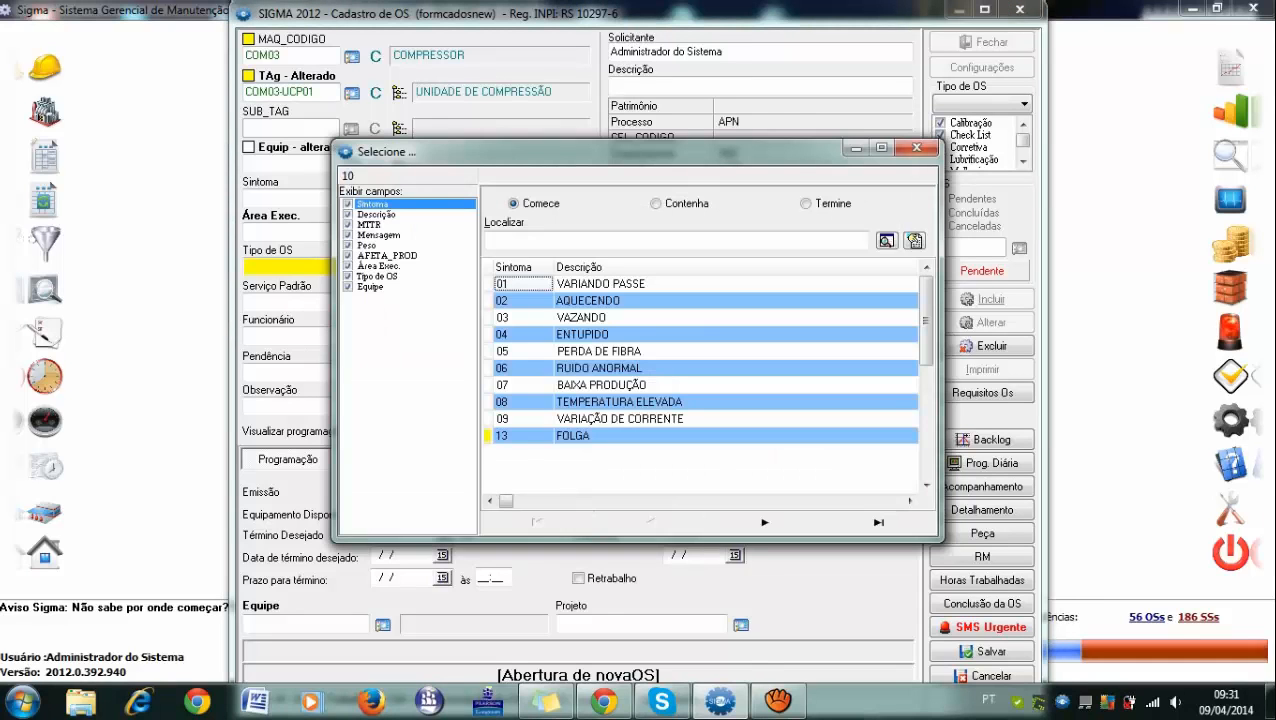
double_click(582, 318)
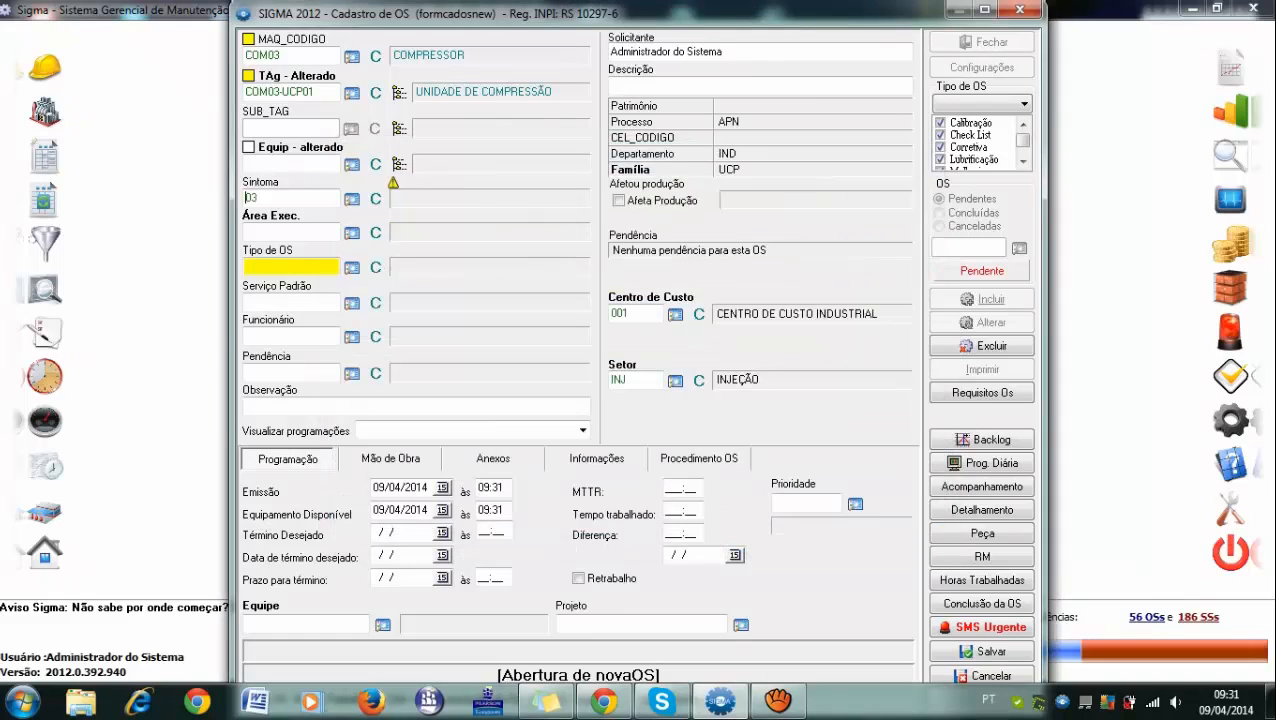
click(351, 232)
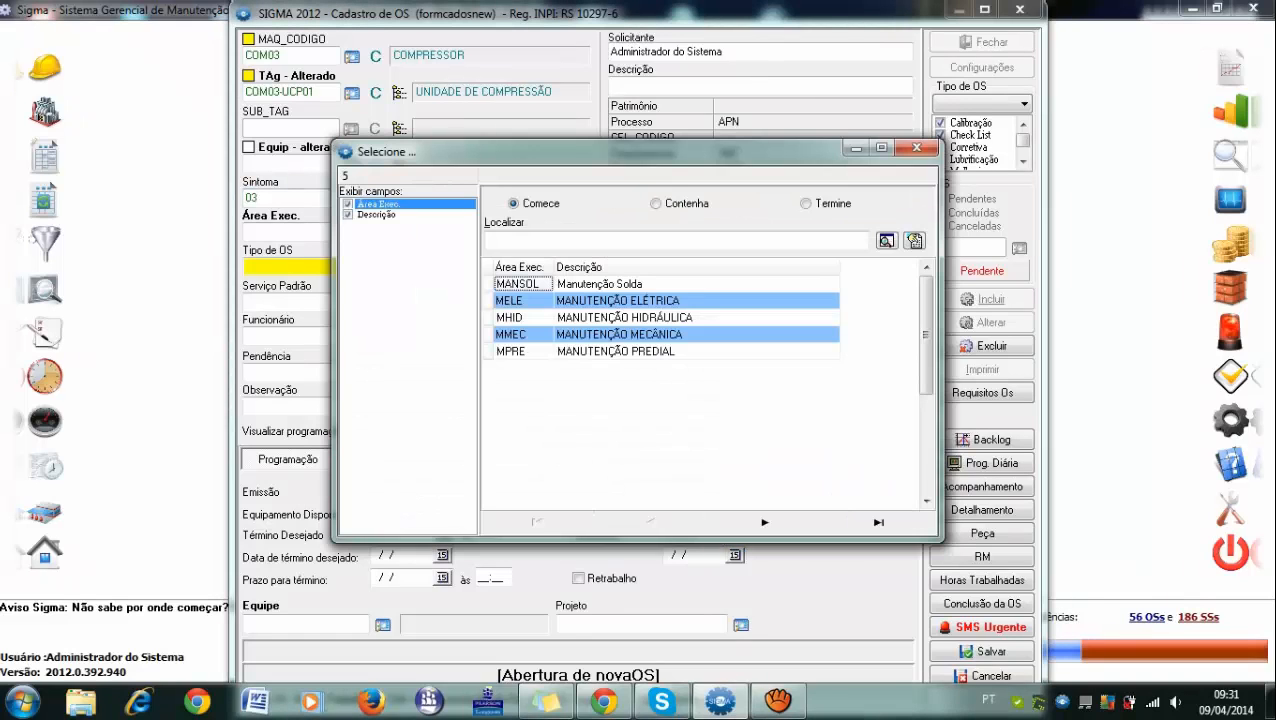
double_click(619, 334)
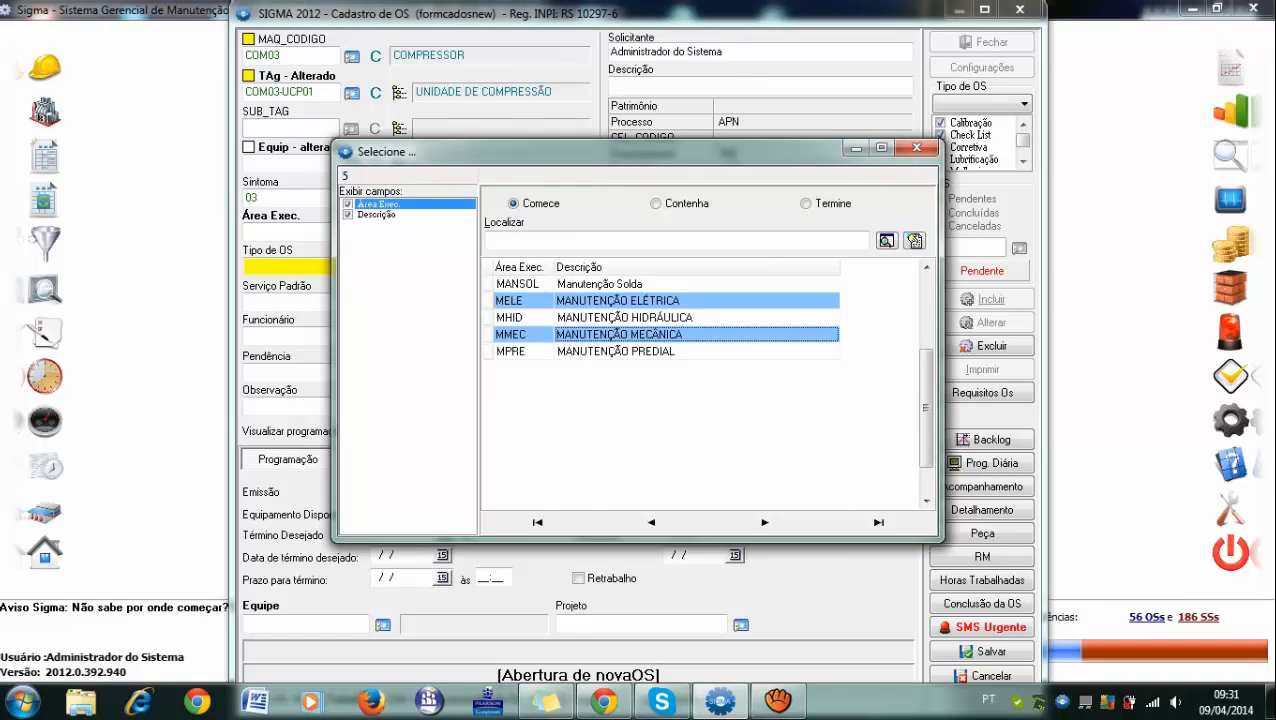
Step: Set the order type to 1 Corretiva and assign the second employee in the employee list
click(351, 268)
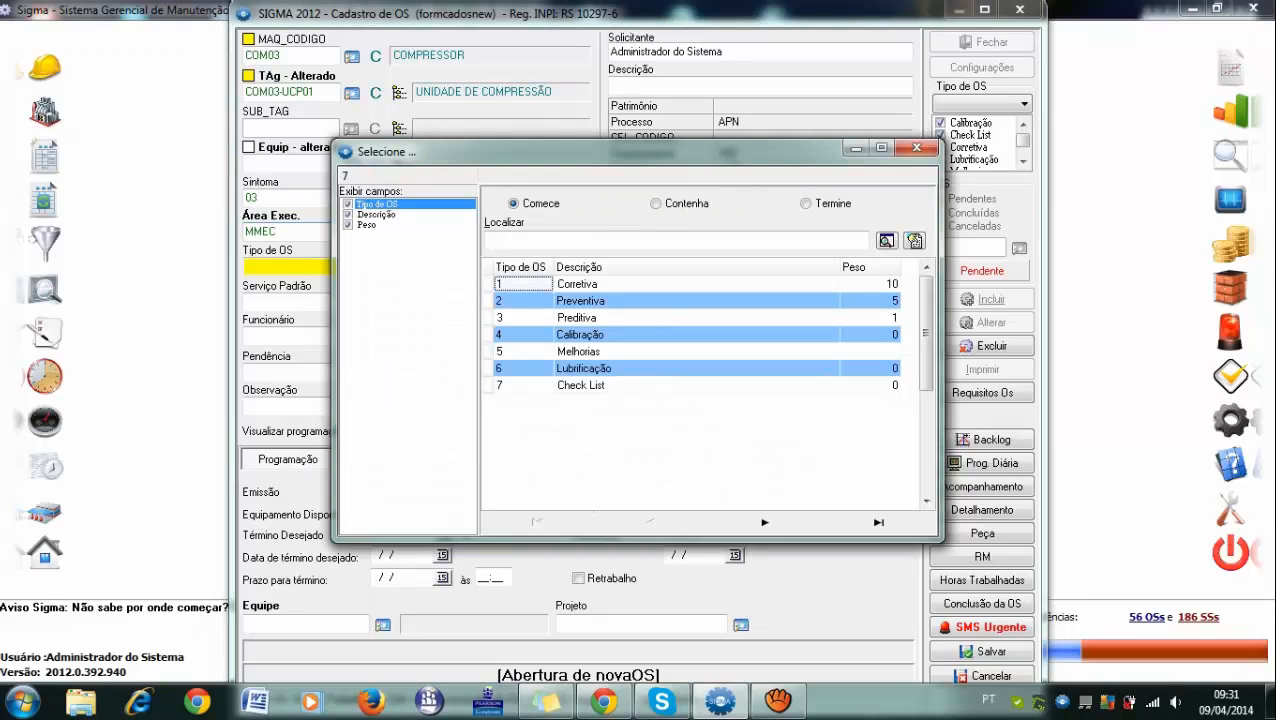
double_click(598, 284)
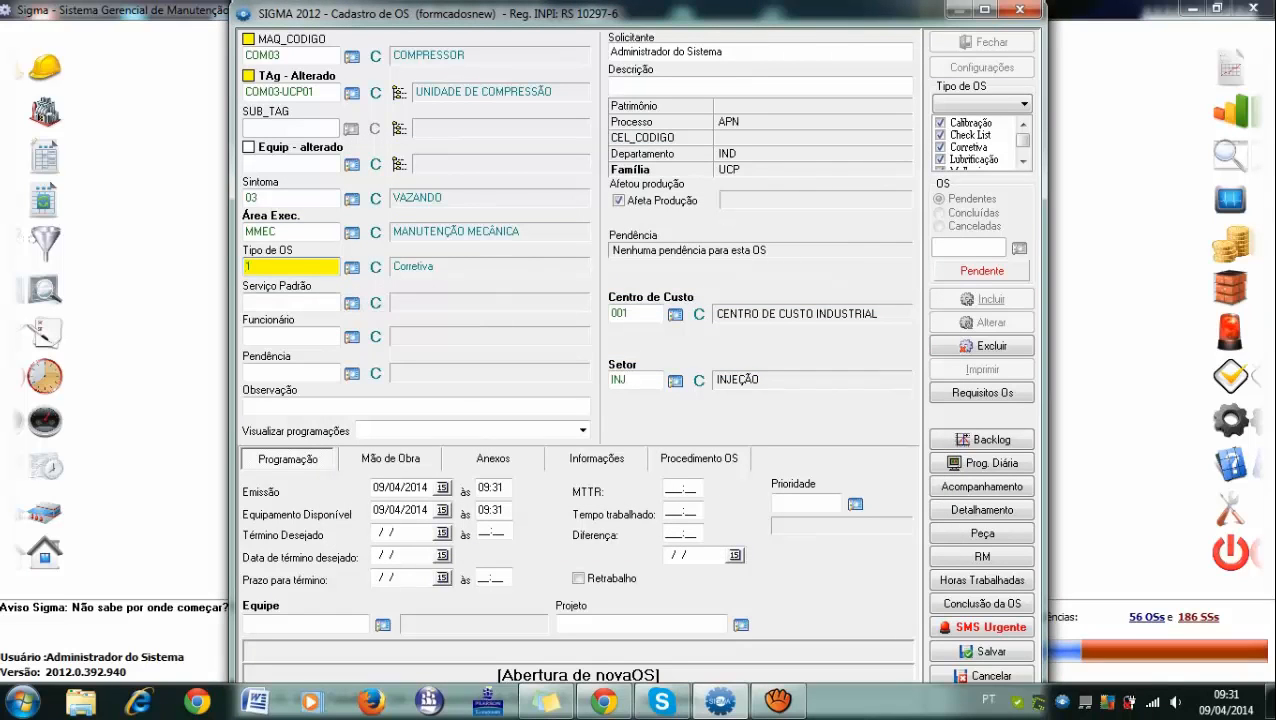
click(351, 337)
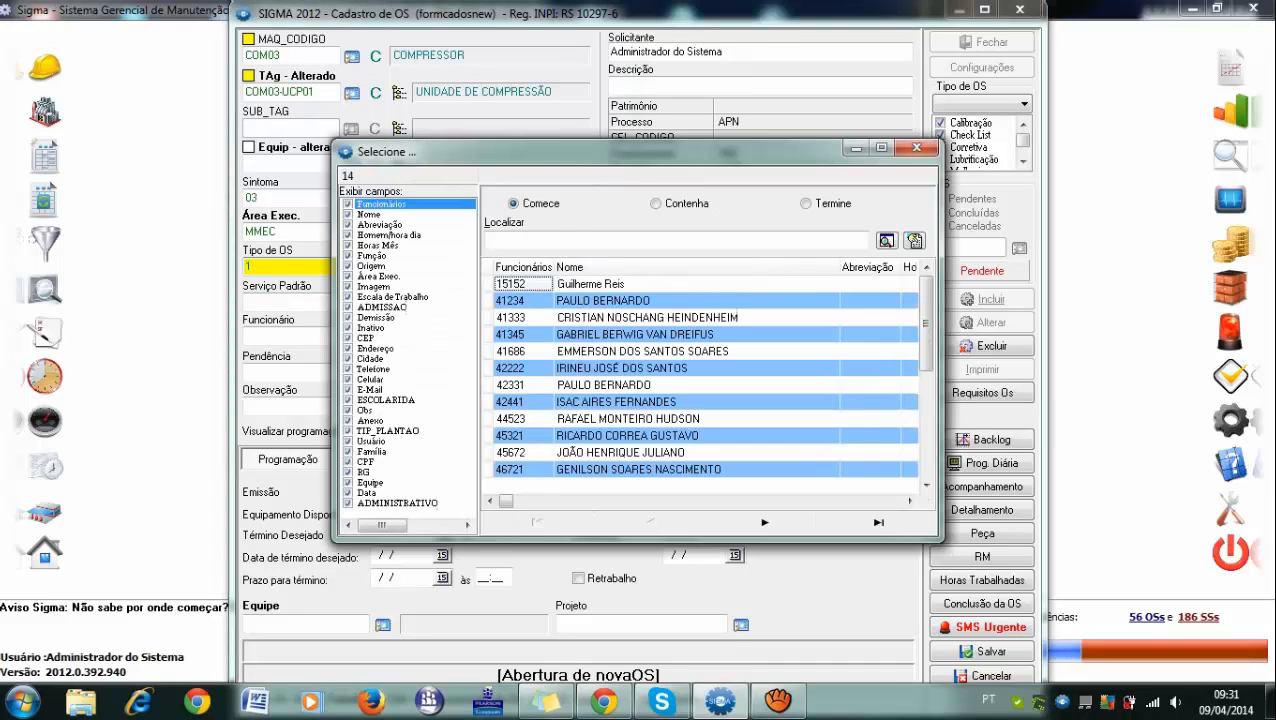
double_click(604, 301)
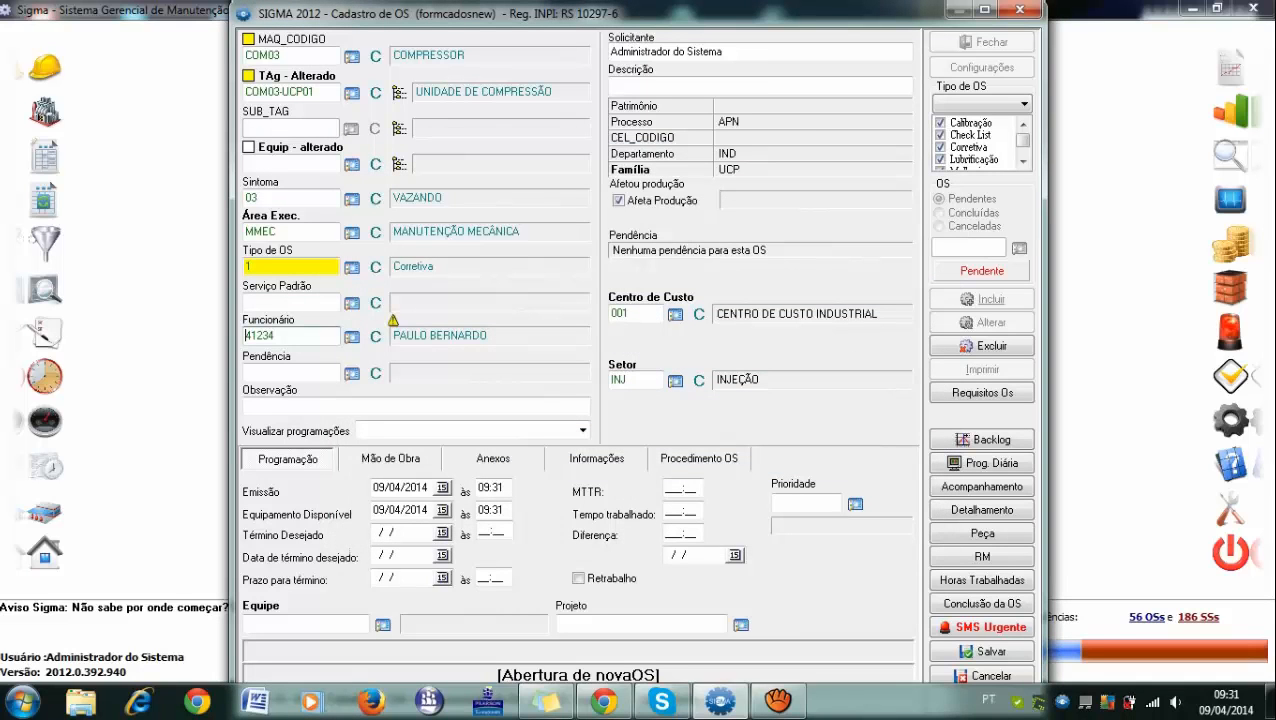
Step: Enter "Segurança" as the order's observation and "Vazamento no pistão" as its description
click(416, 406)
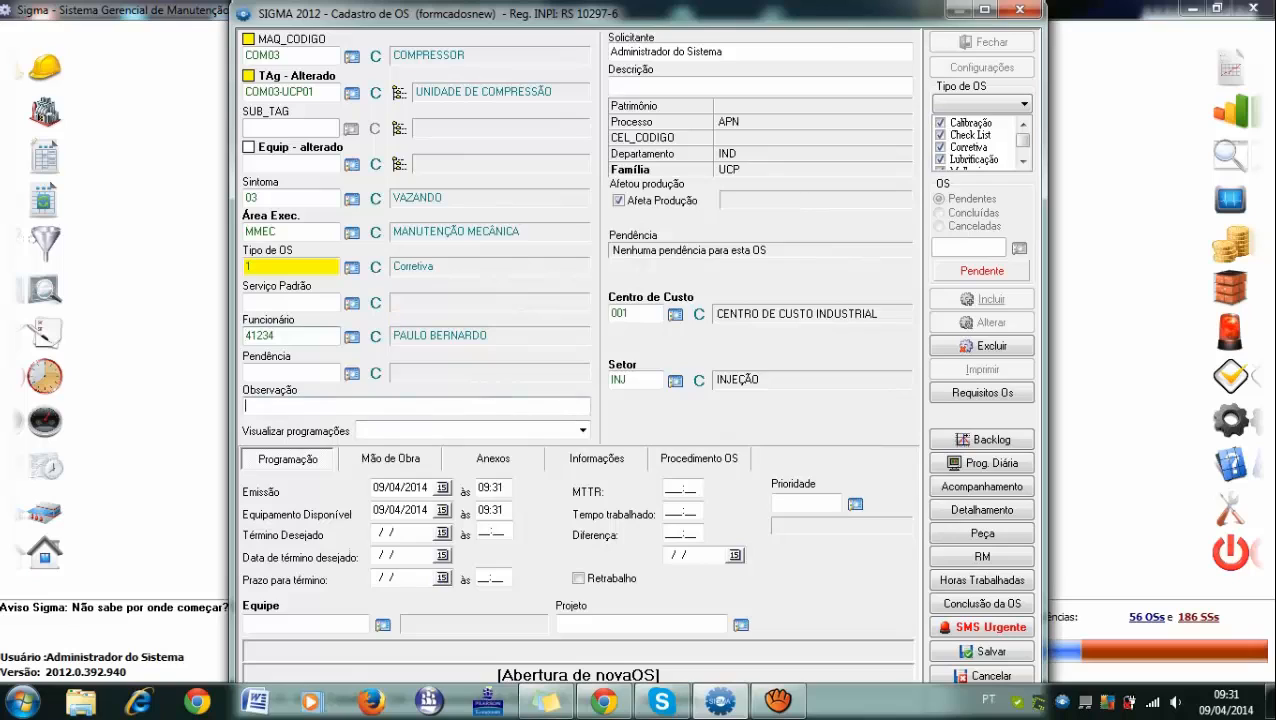
text(Segurança)
key(Tab)
key(Tab)
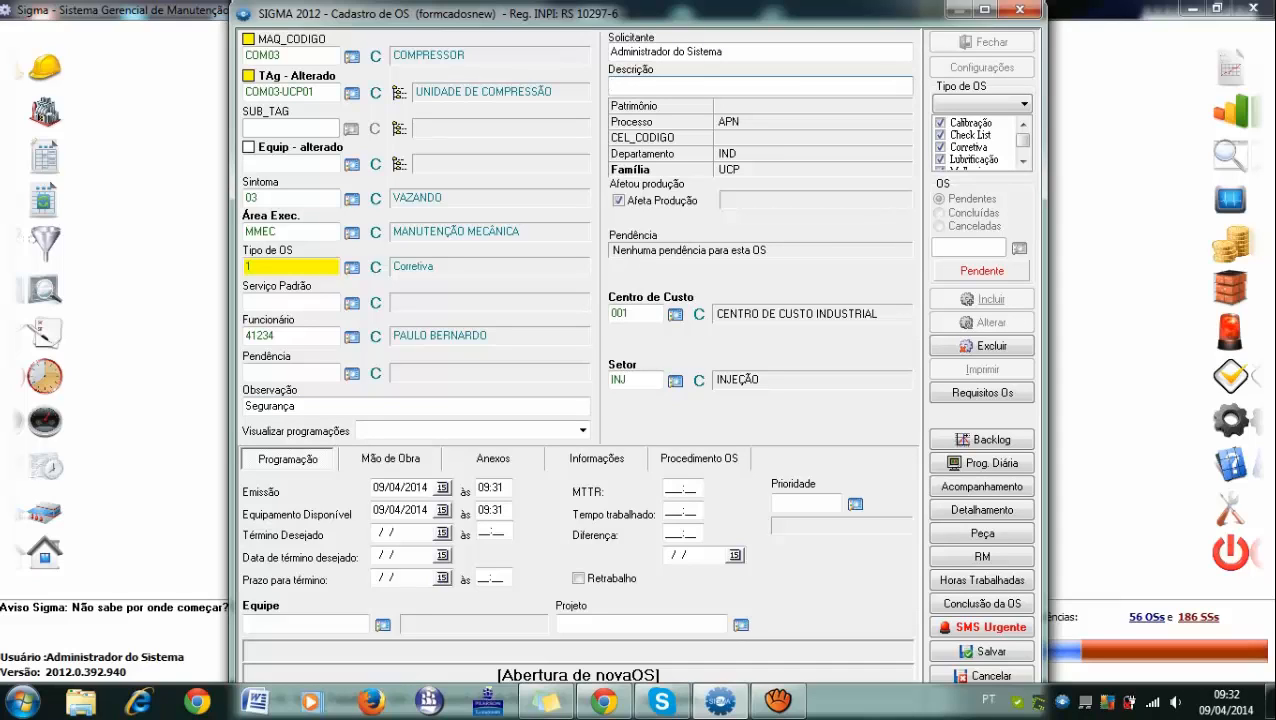
text(Vazamento no pistão)
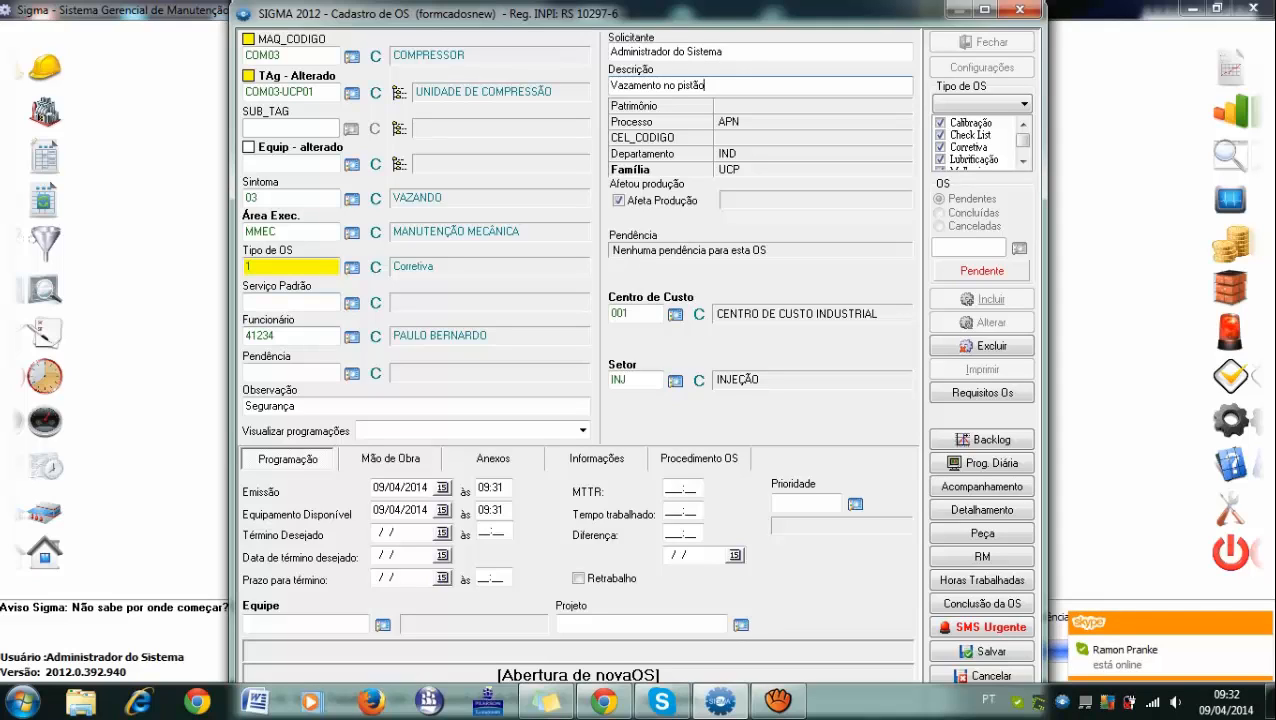
Step: Set the desired completion date (Data de término desejado) to 09/04/2014 and the MTTR to 5:00
click(300, 336)
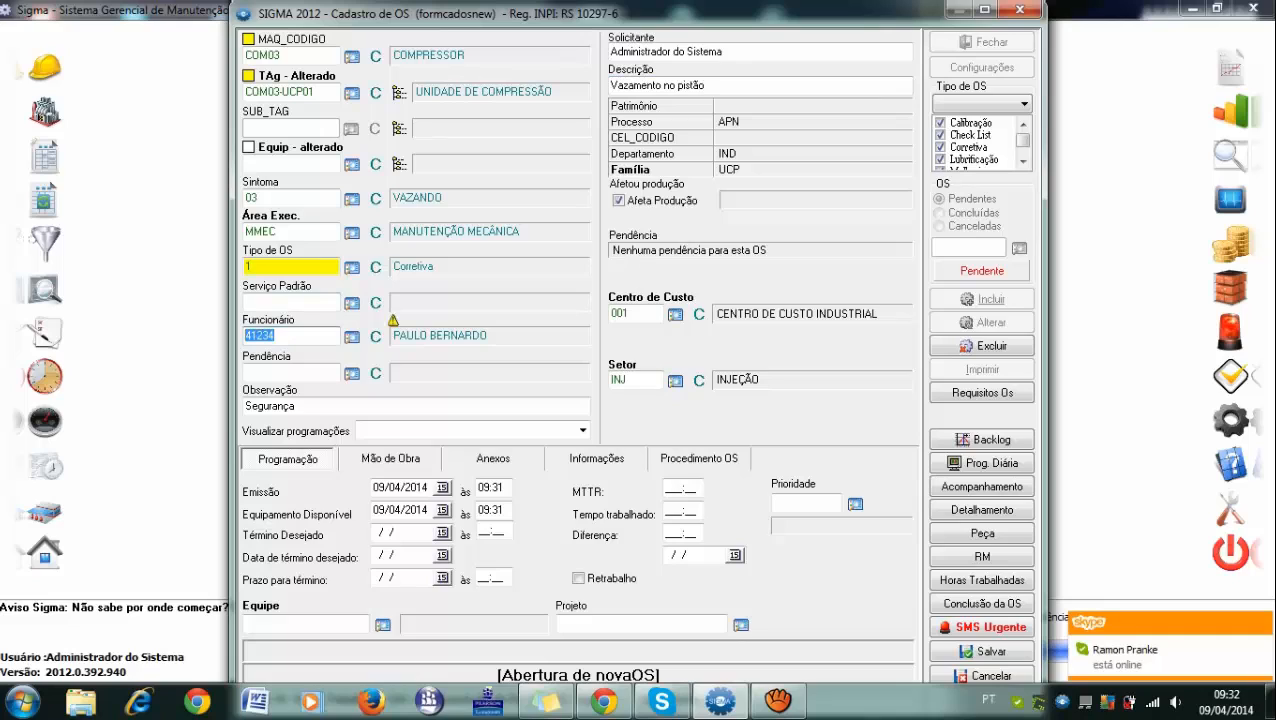
click(300, 336)
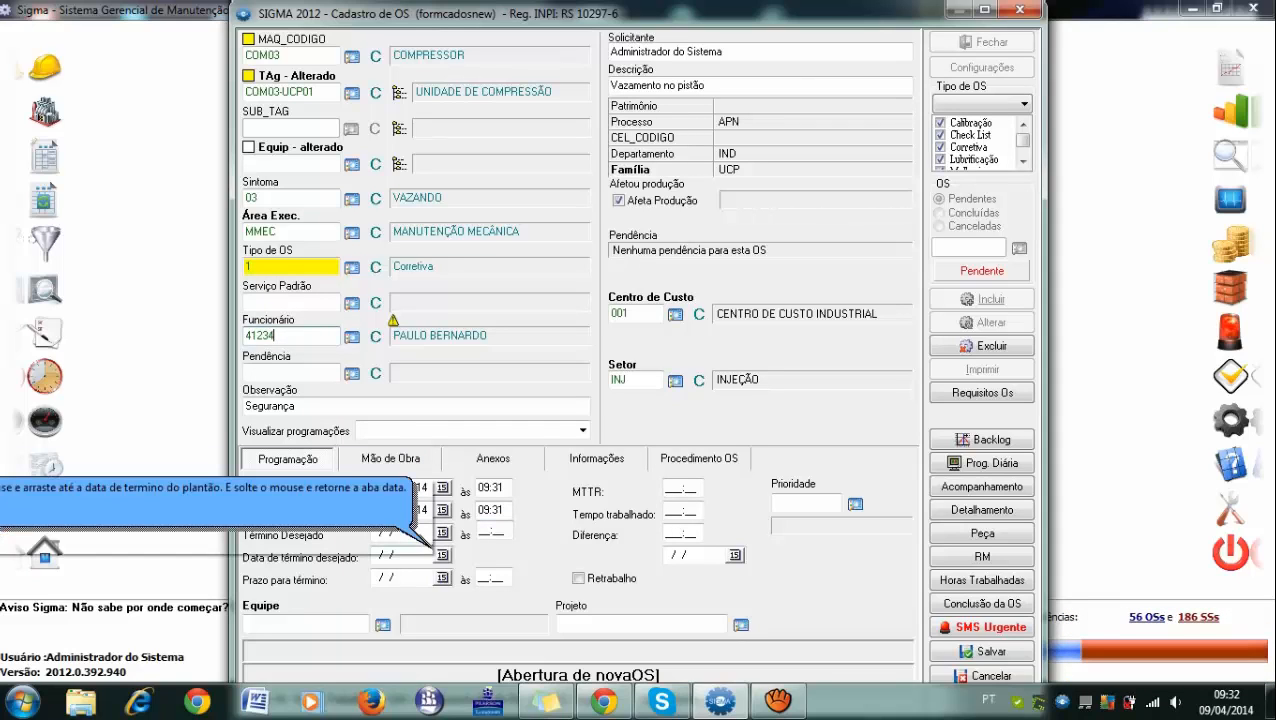
click(441, 554)
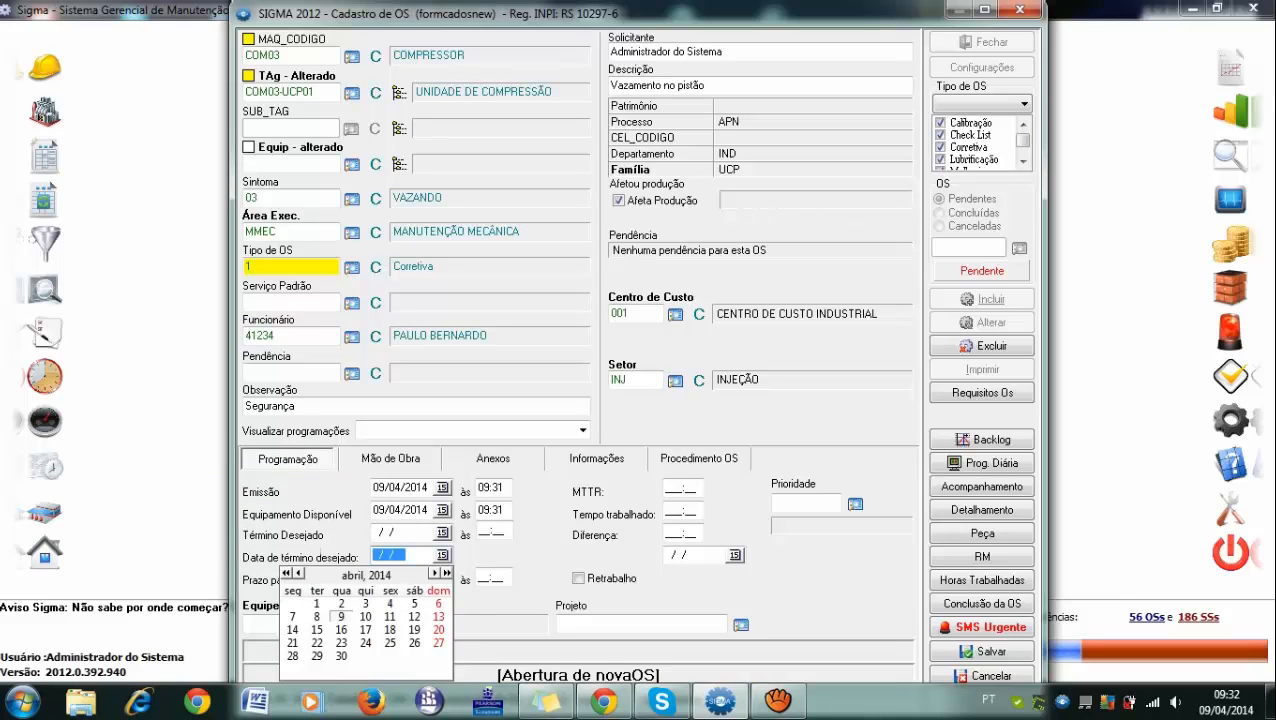
click(341, 617)
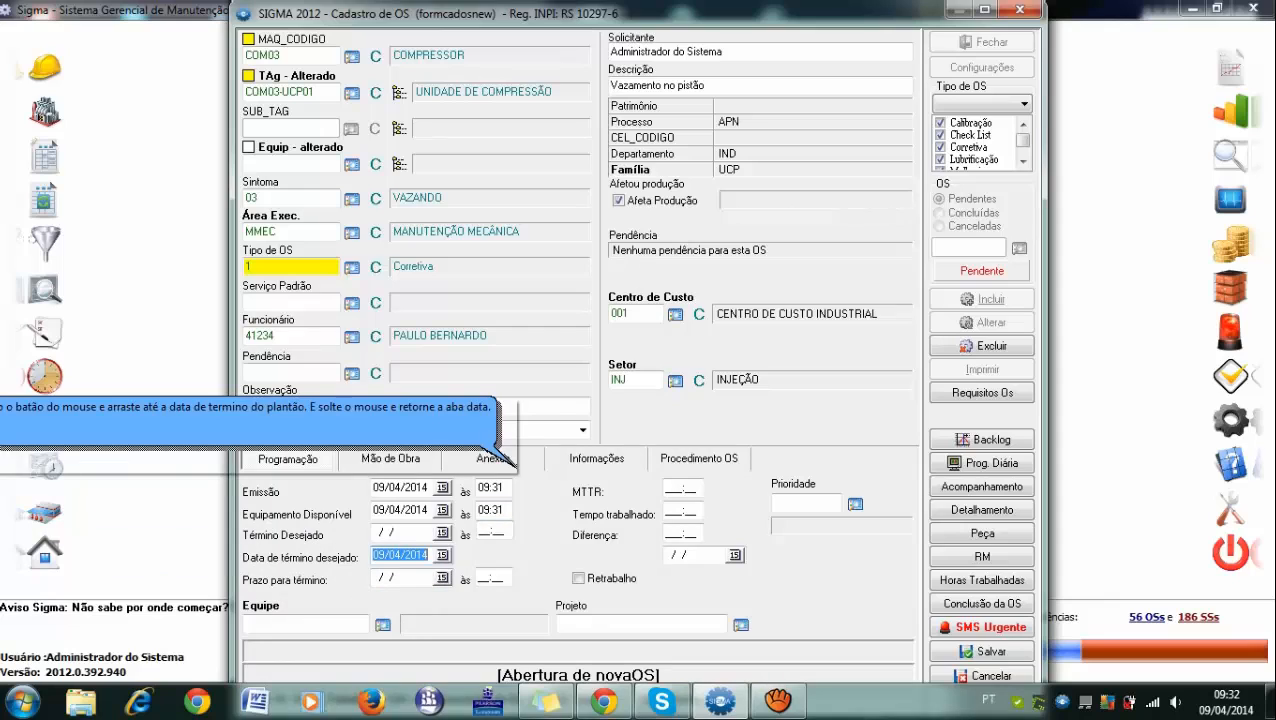
click(679, 487)
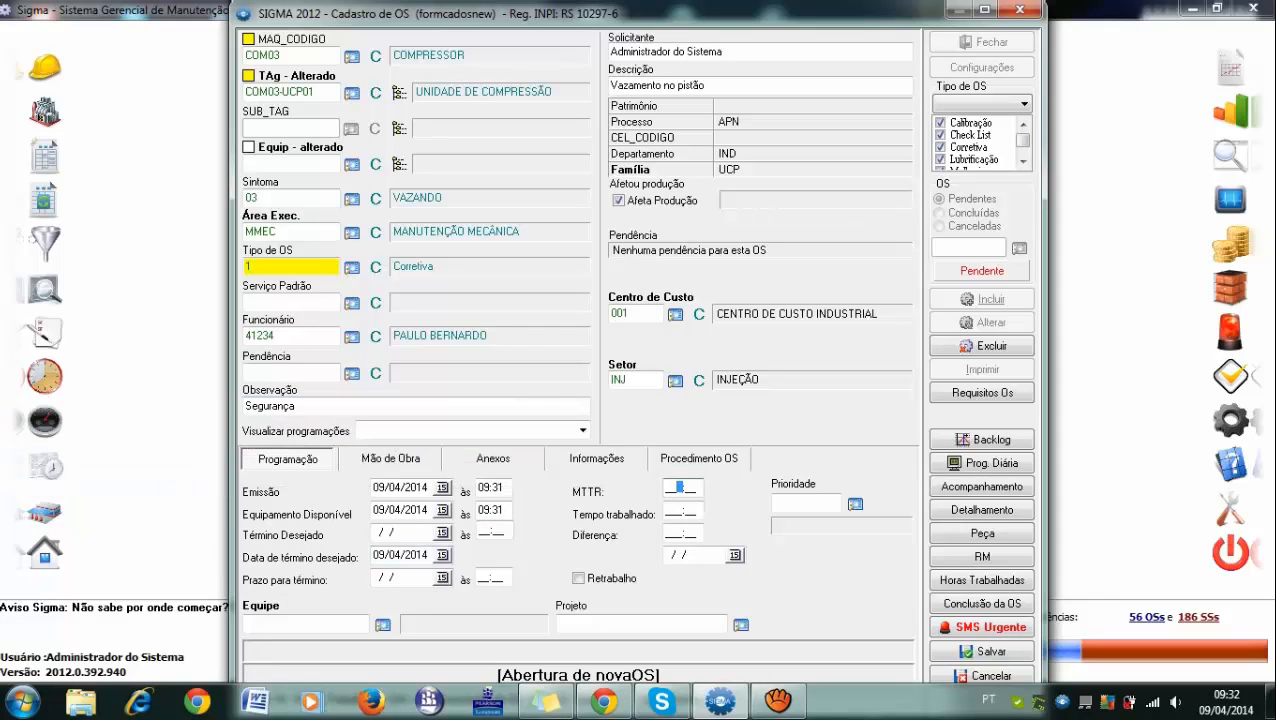
text(5:00)
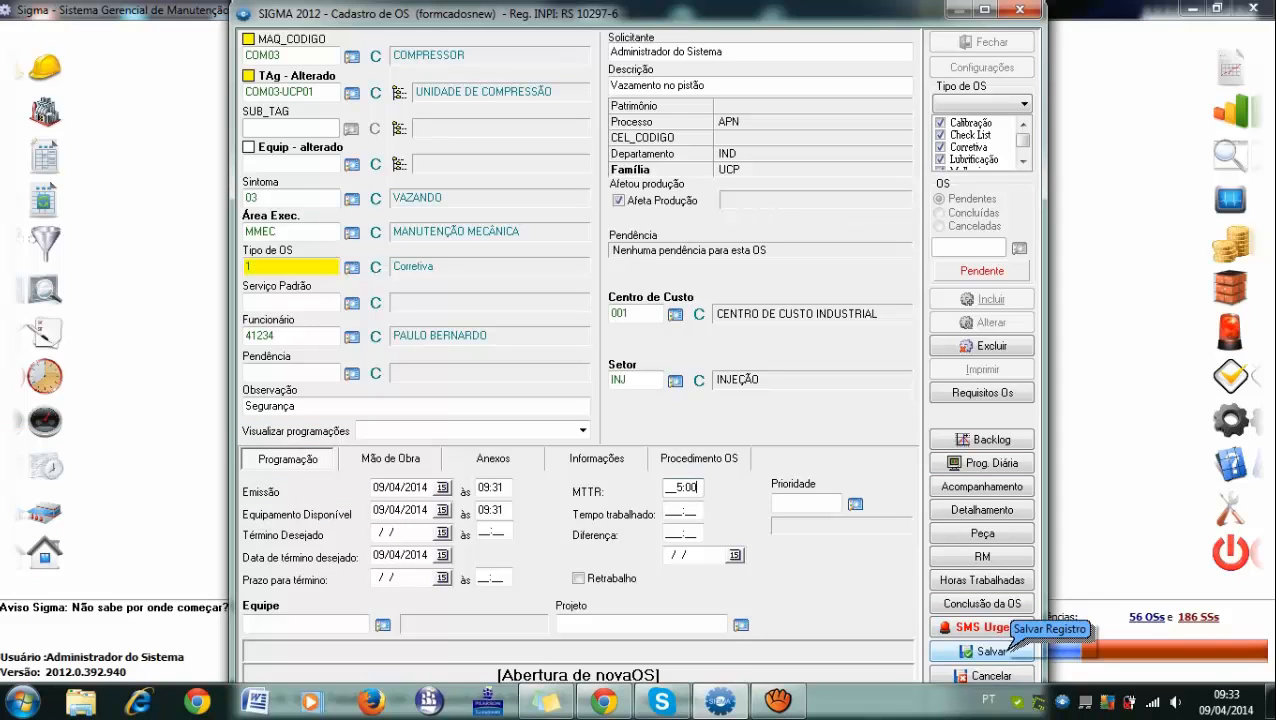
Step: Save the new service order, and reopen the pending order described as "Vazamento no pistão" for editing
click(1003, 648)
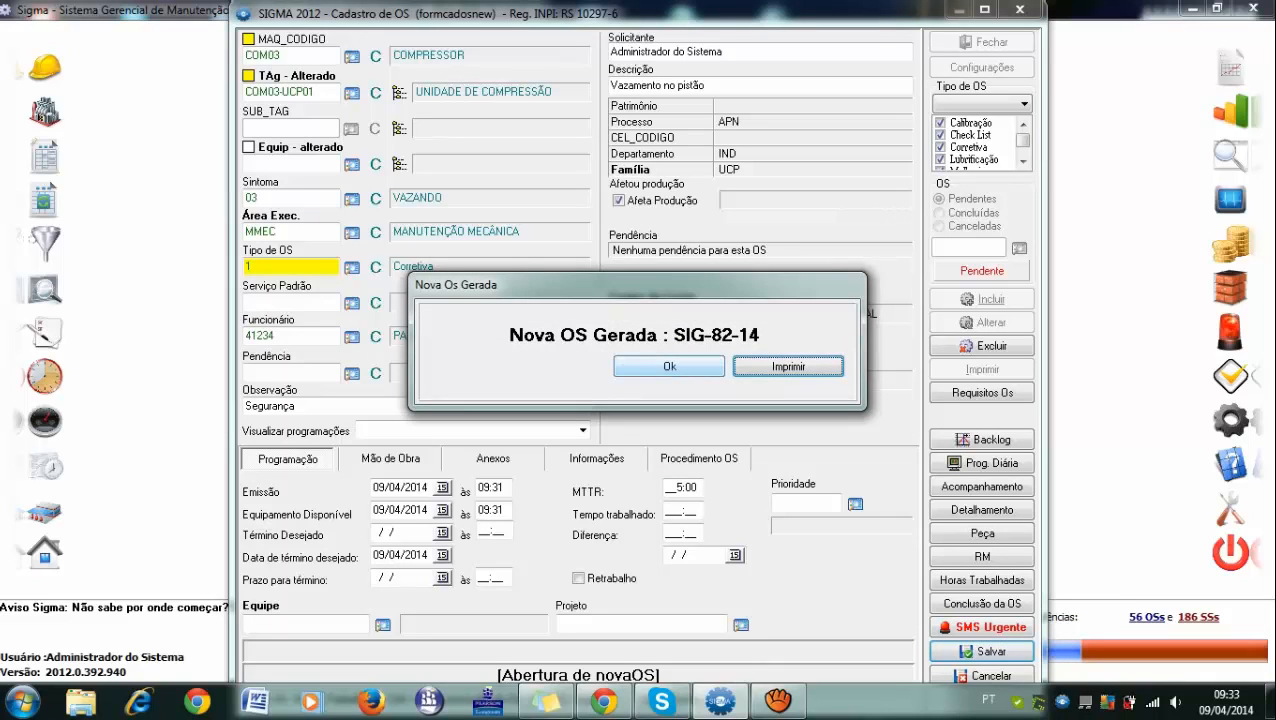
click(669, 367)
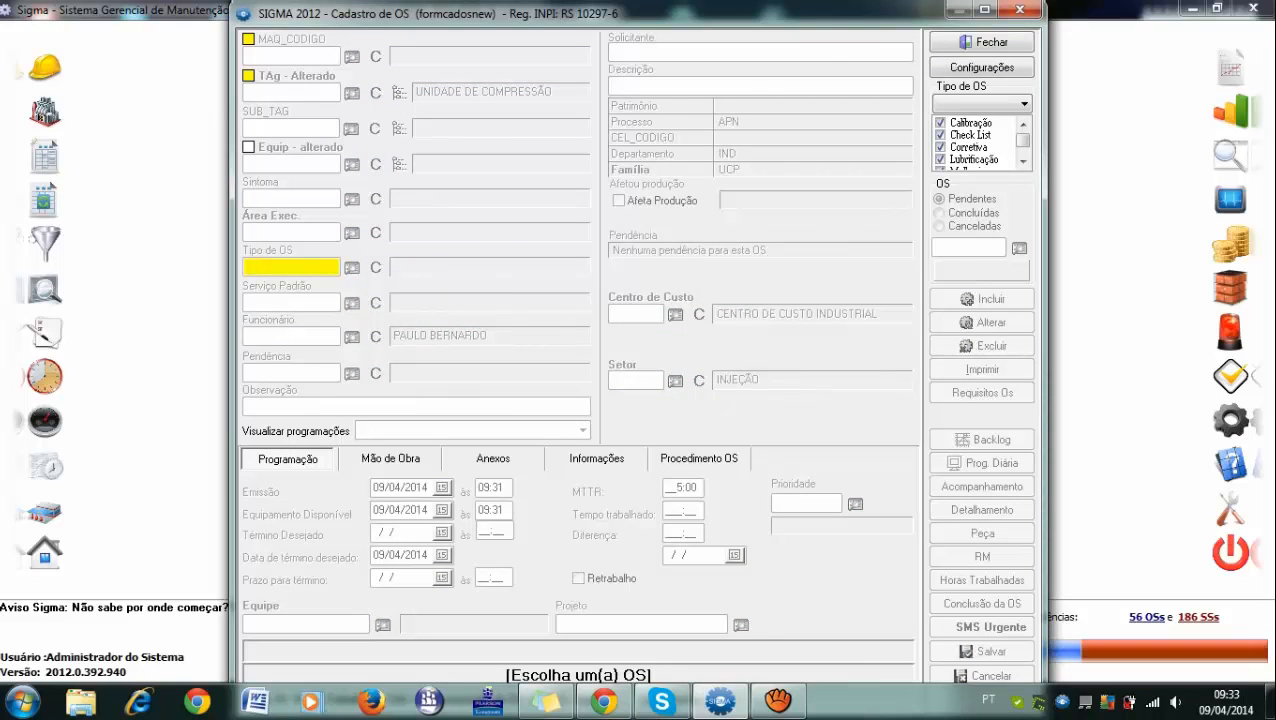
click(1019, 248)
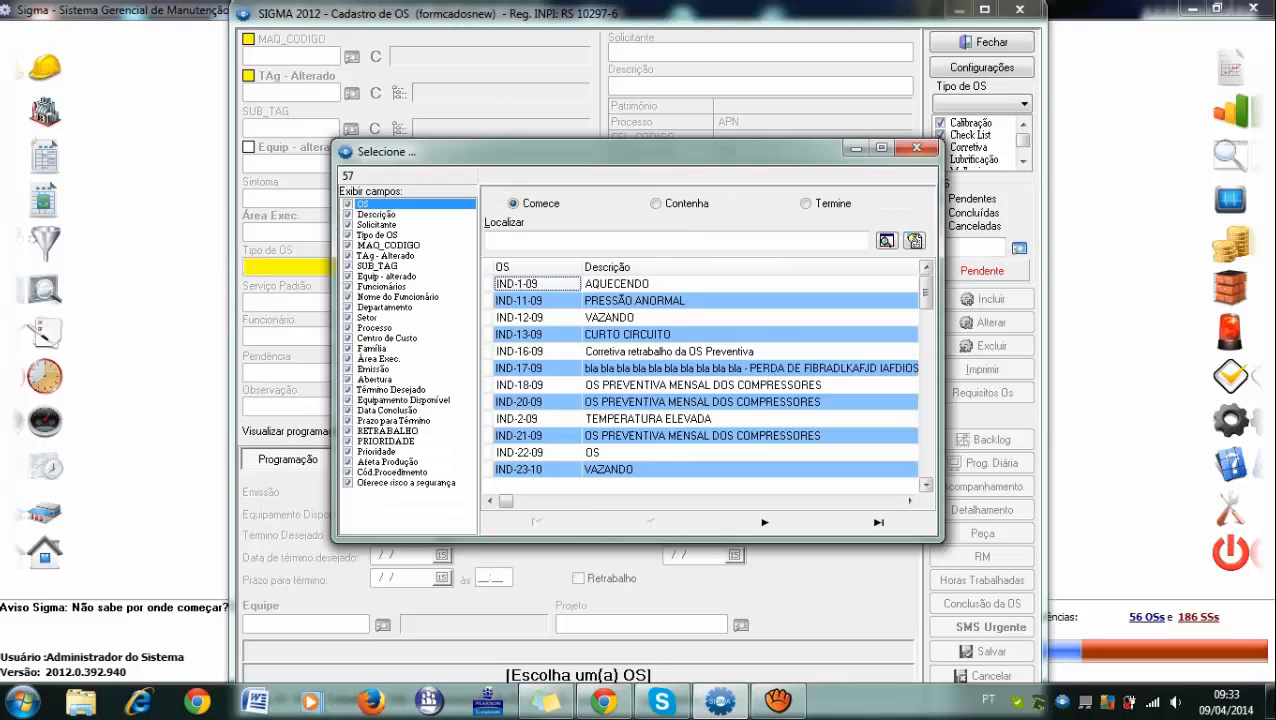
drag(925, 292, 924, 460)
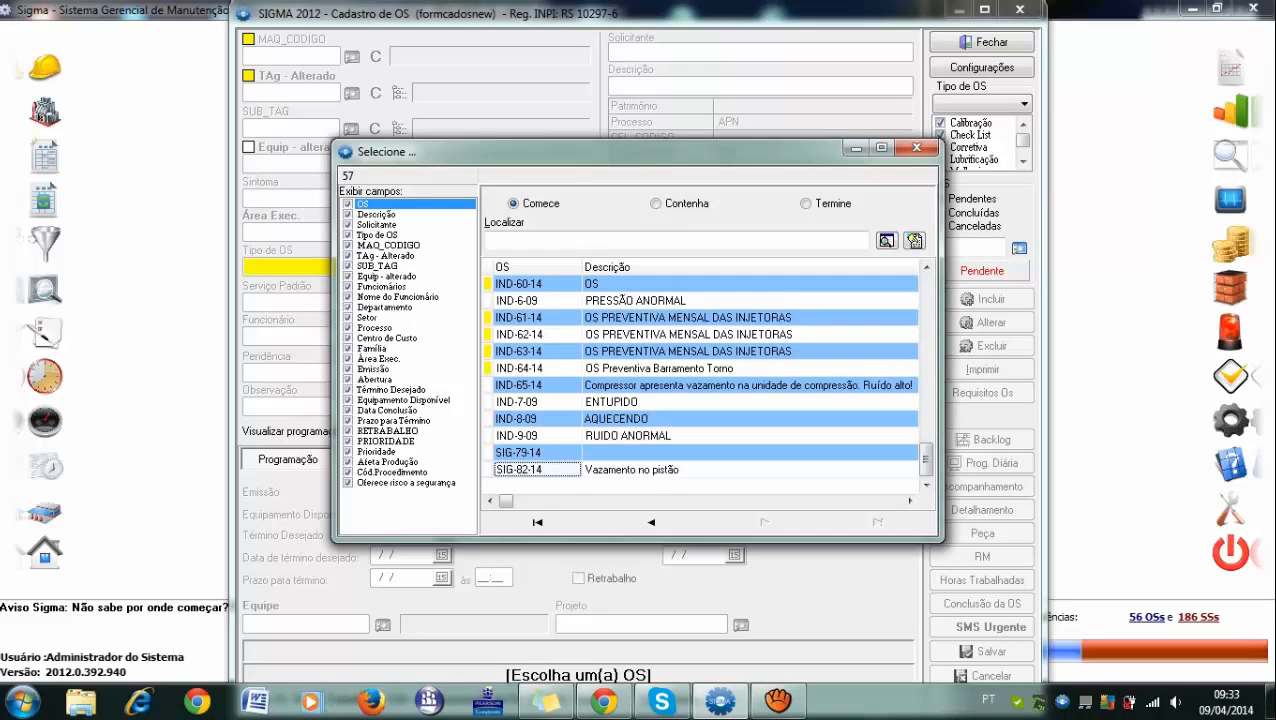
double_click(640, 470)
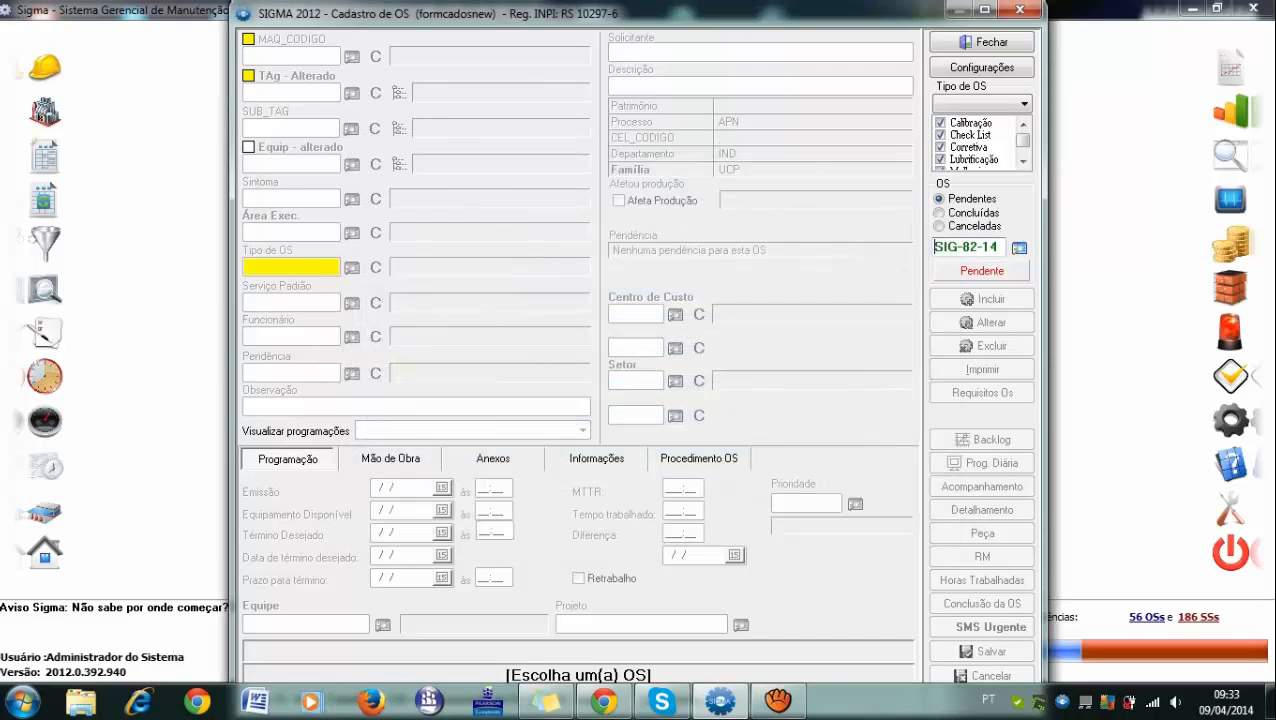
key(Tab)
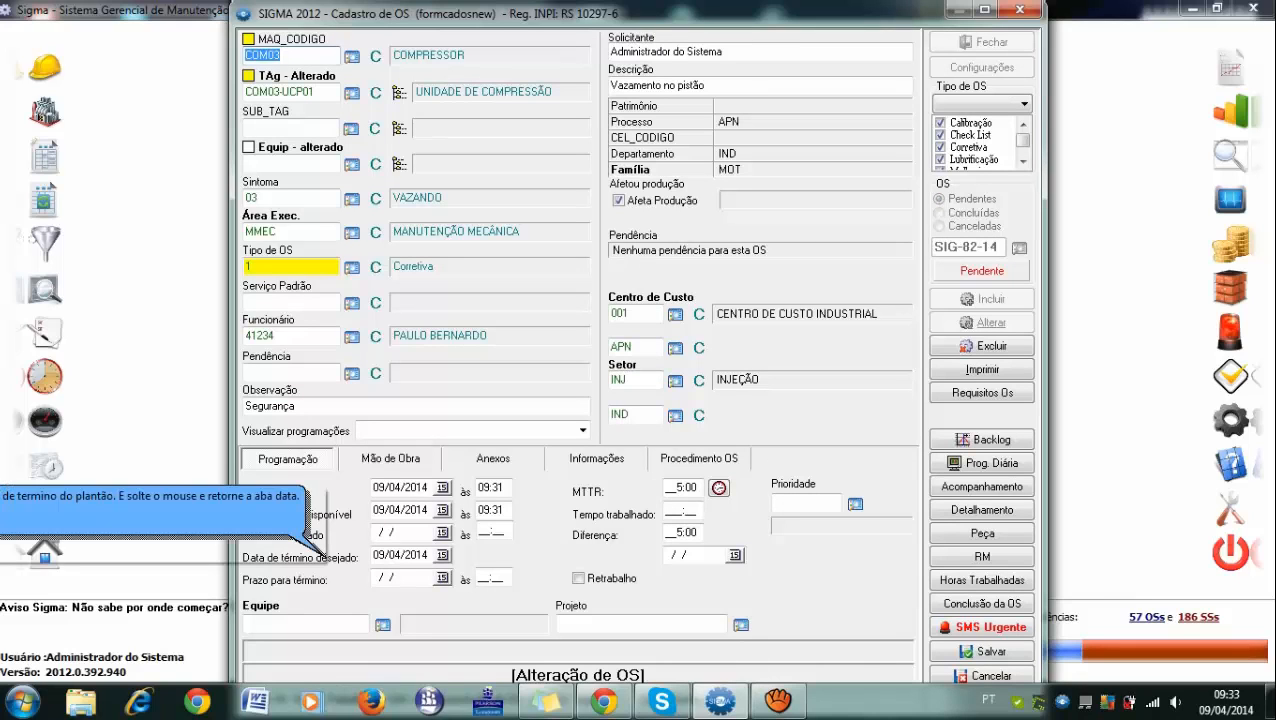
Step: Calculate the labour (Mão de Obra) needed to finish the order by the desired date, and return to its scheduling data (Programação)
click(391, 459)
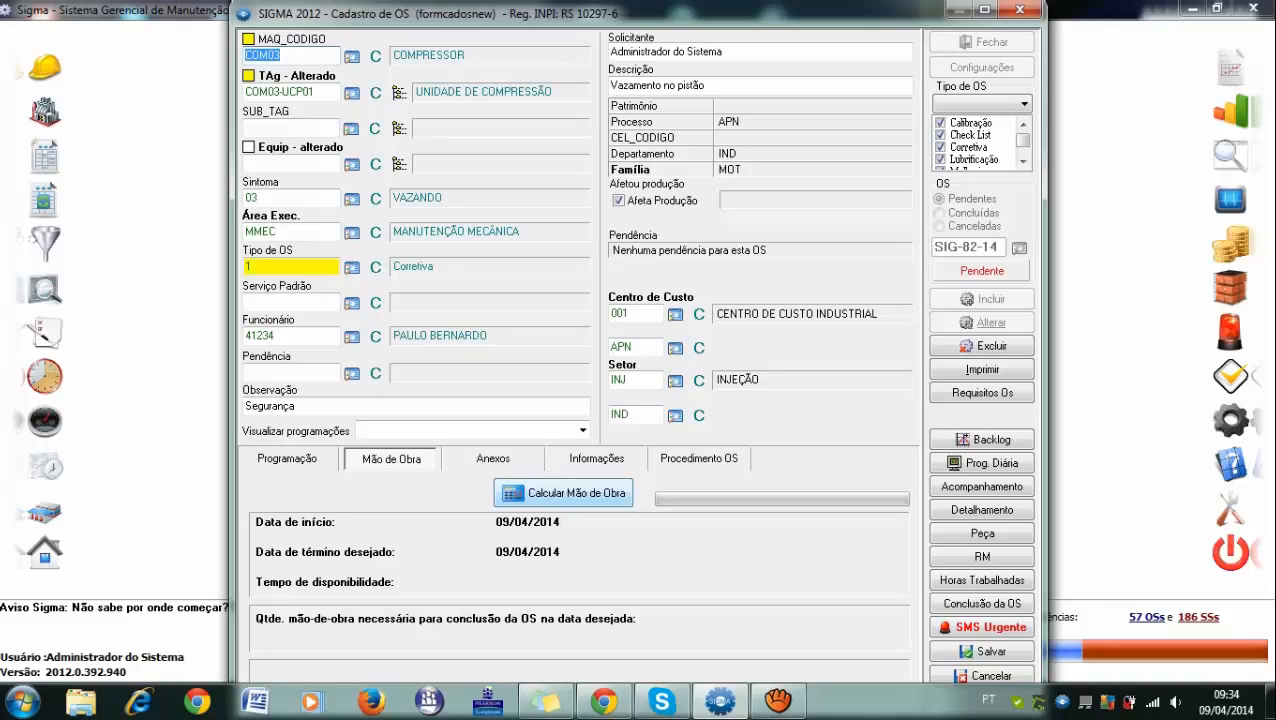
click(563, 492)
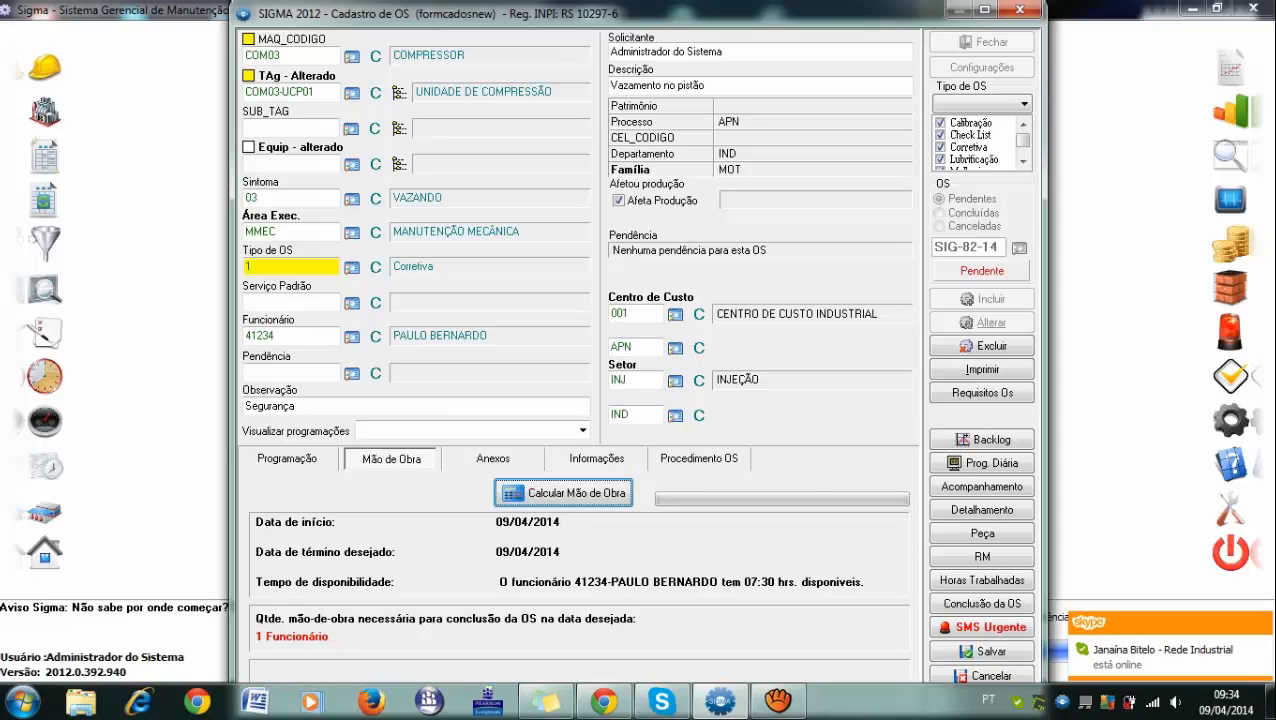
click(288, 459)
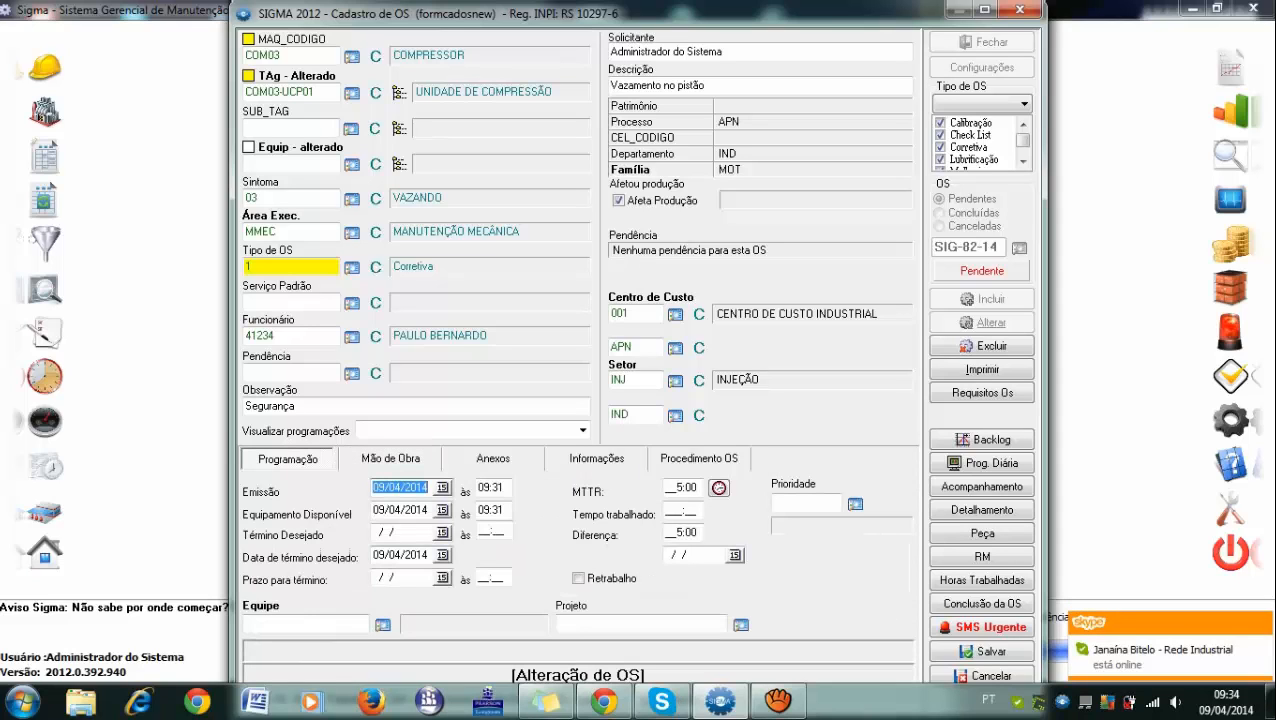
Step: Set the order's desired completion date (Data de término desejado) to 11/04/2014 and save the order
click(390, 555)
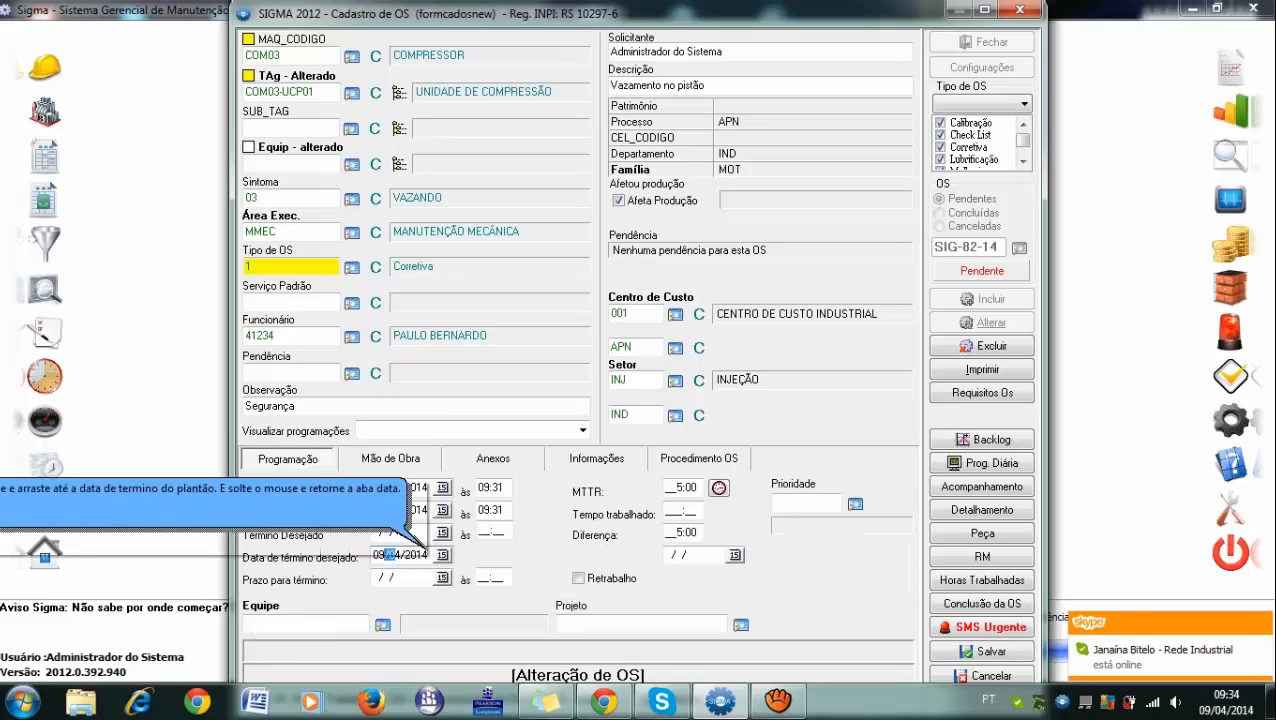
key(Left)
key(Left)
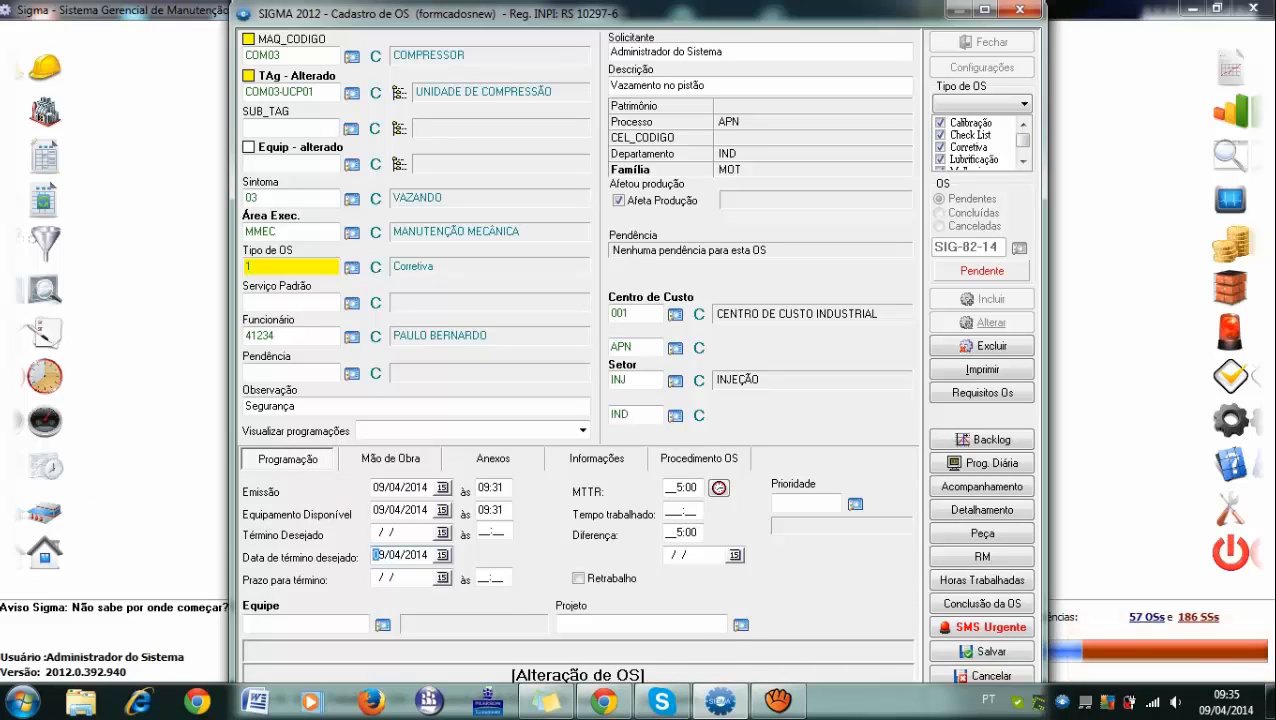
text(11)
click(963, 645)
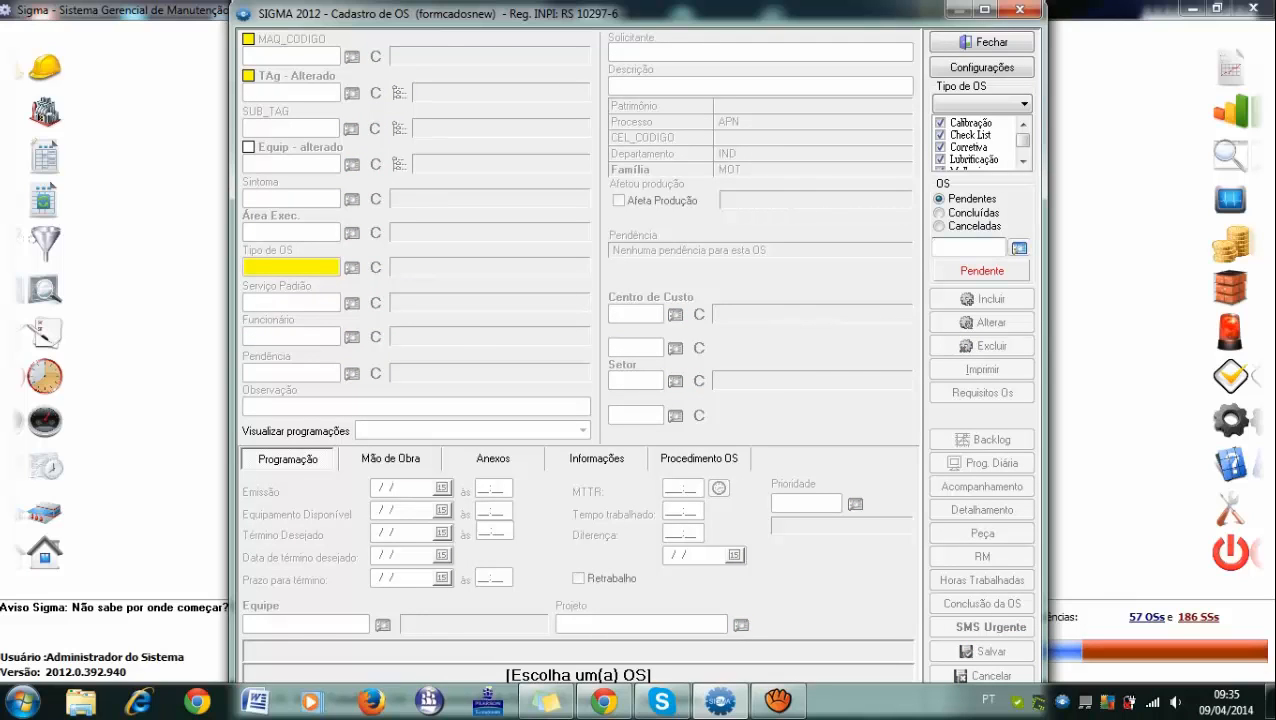
Step: Reopen the pending order described as "Vazamento no pistão" and calculate the labour (Mão de Obra) needed by the desired date
click(1019, 248)
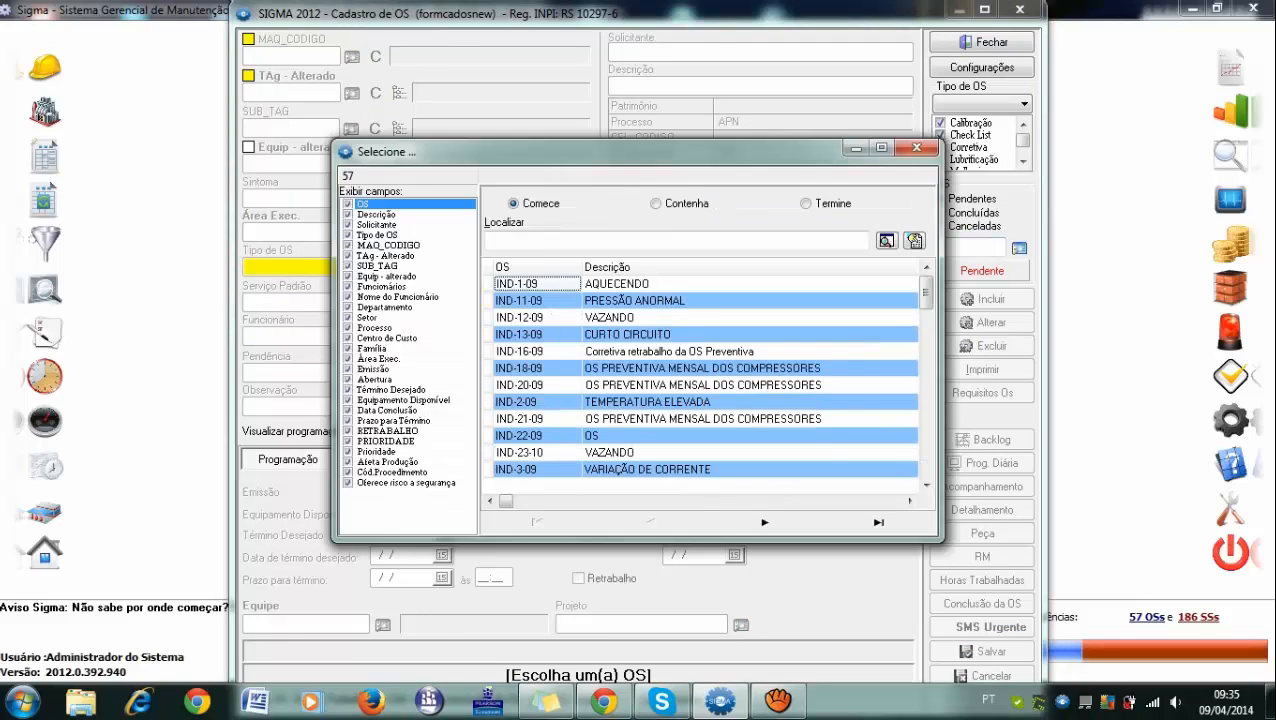
drag(925, 291, 925, 460)
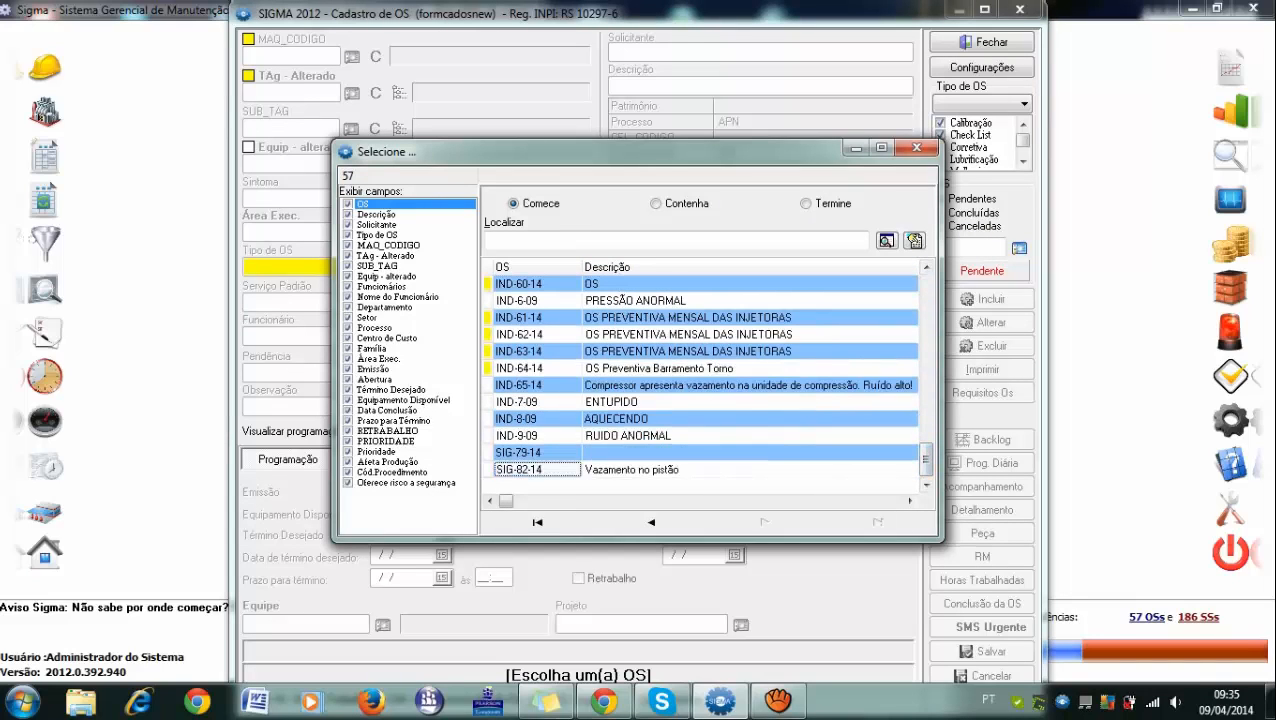
double_click(538, 470)
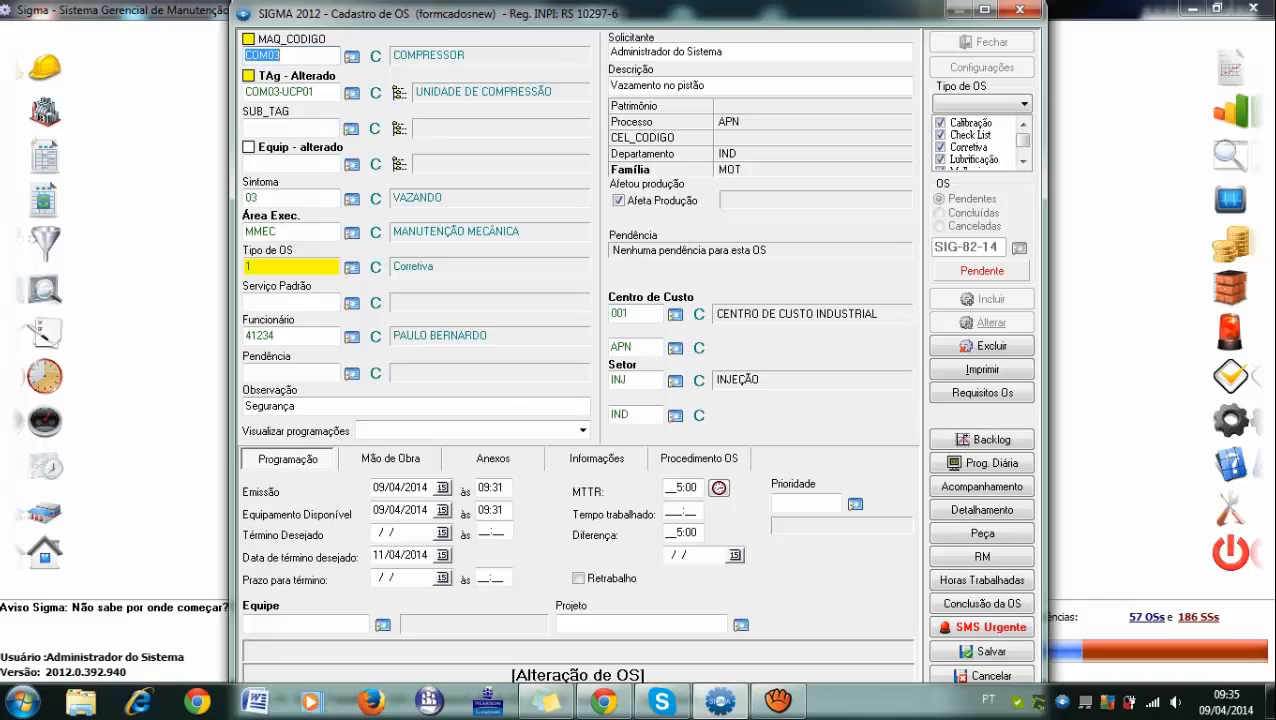
click(391, 459)
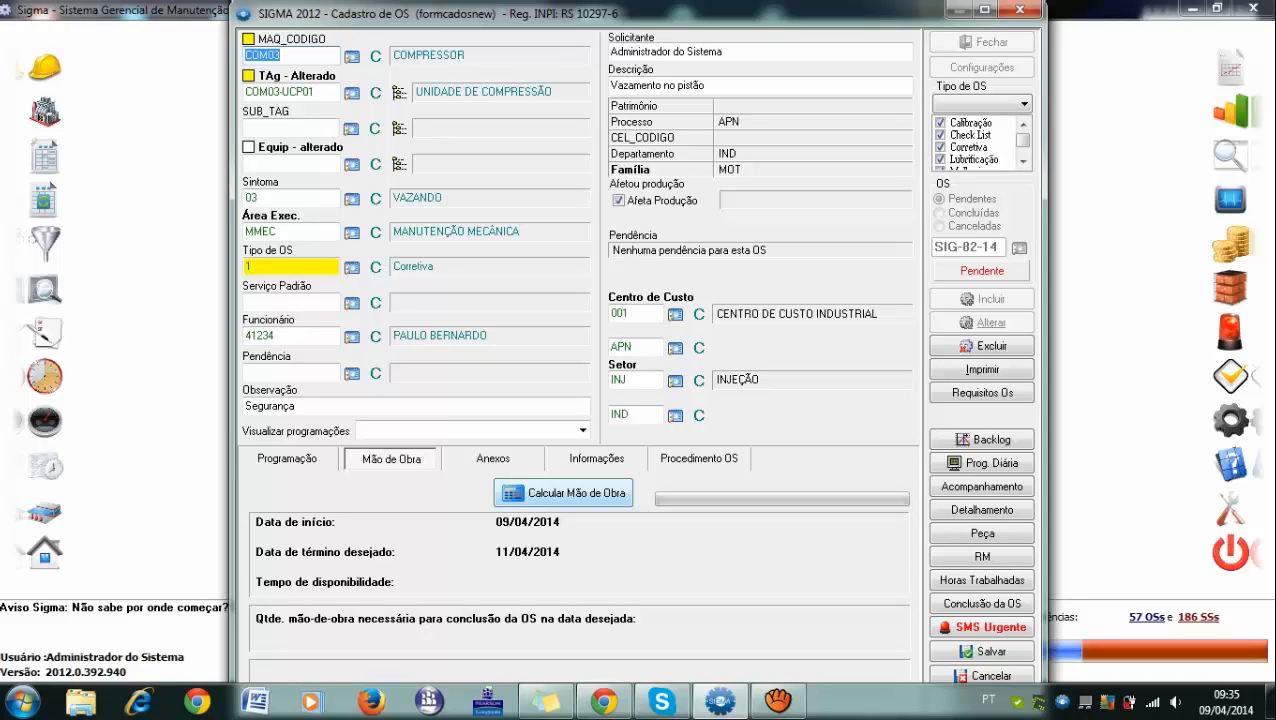
click(563, 493)
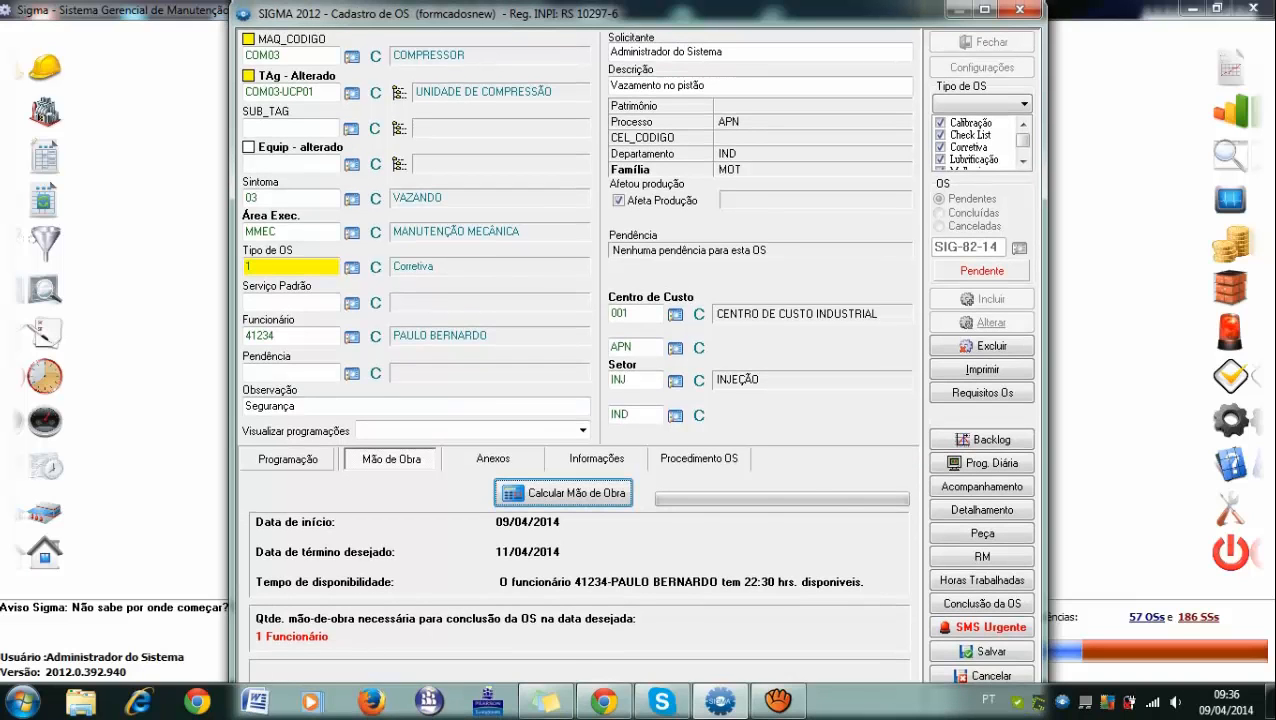
Step: Set the MTTR in the order's scheduling data (Programação) to 45:00 and save the order
click(287, 458)
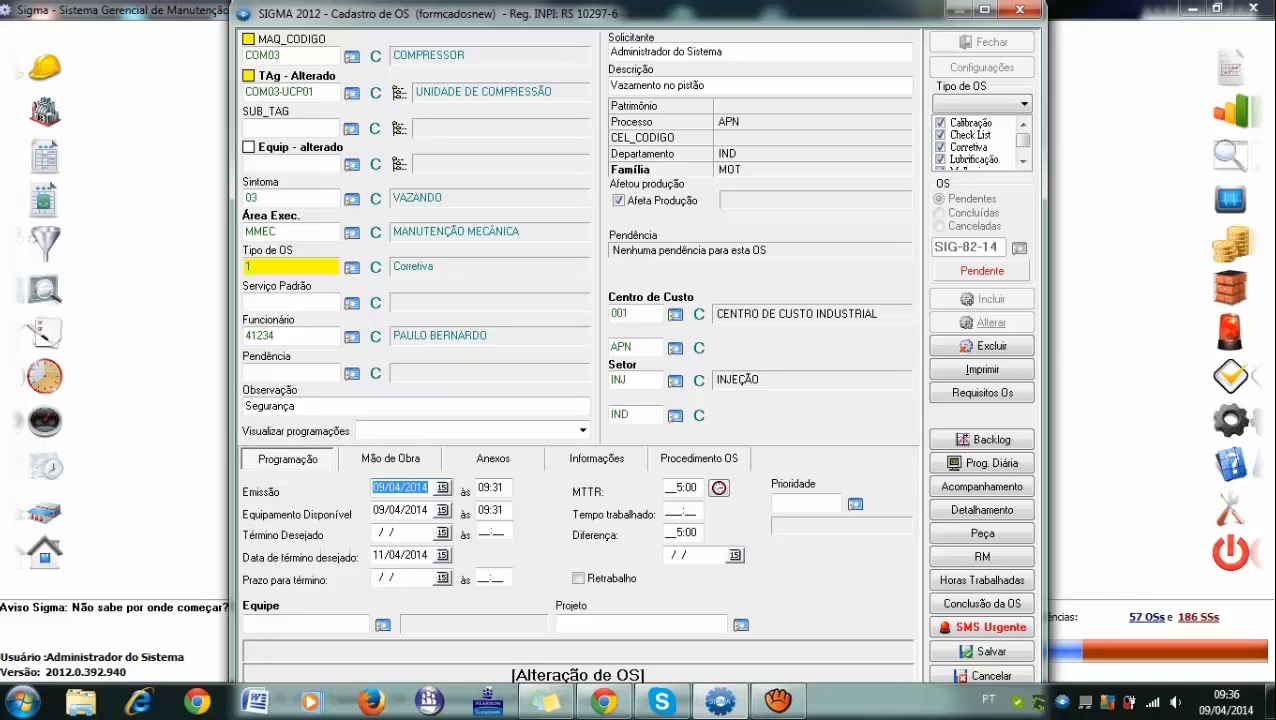
click(683, 487)
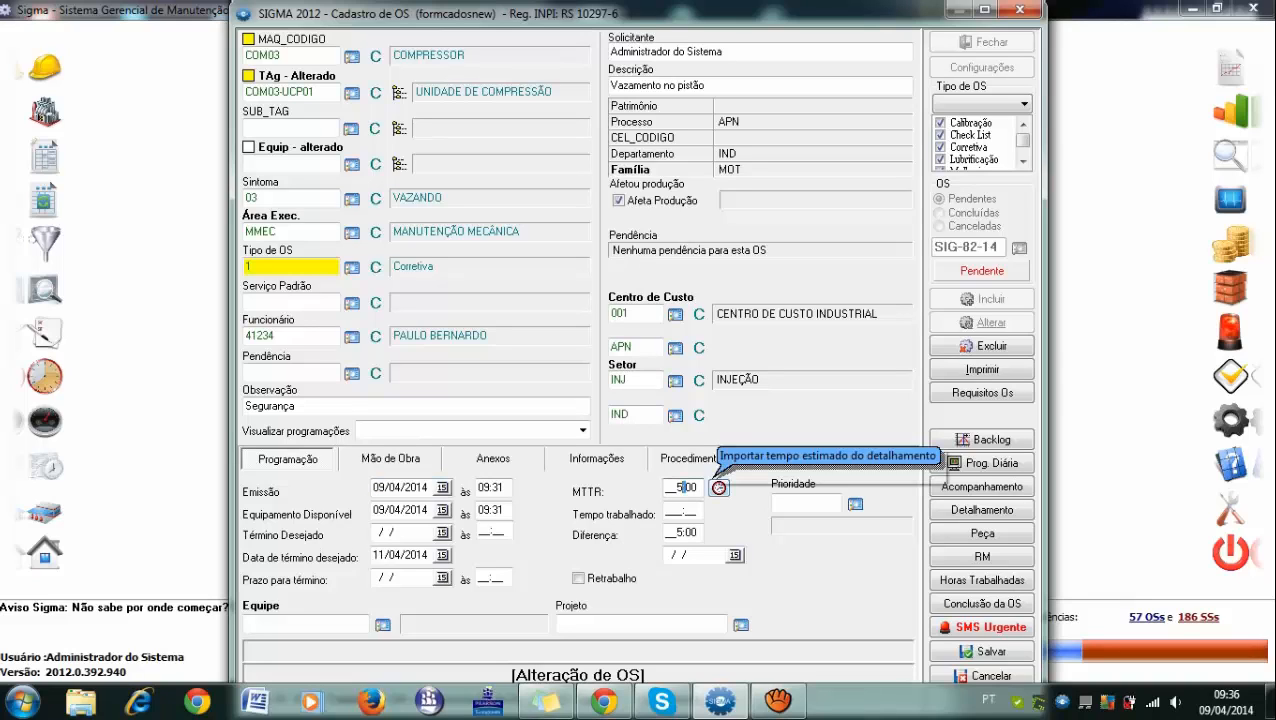
click(672, 487)
text(4)
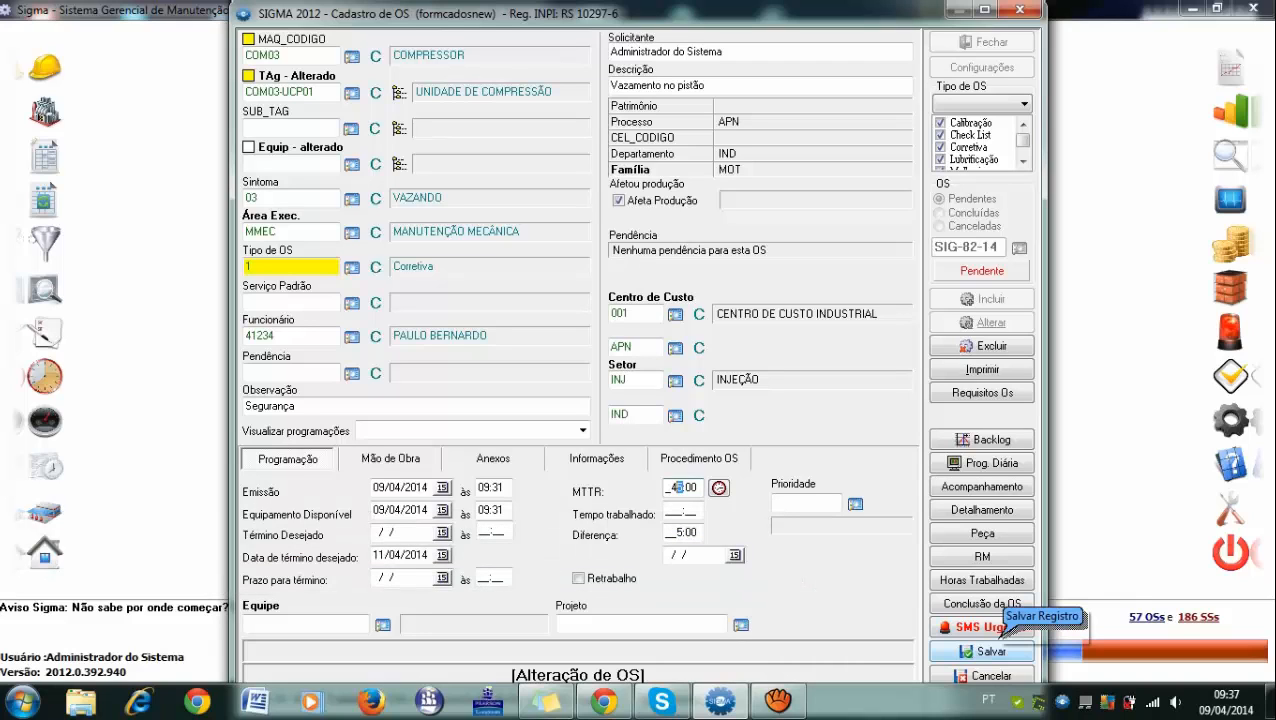
click(999, 640)
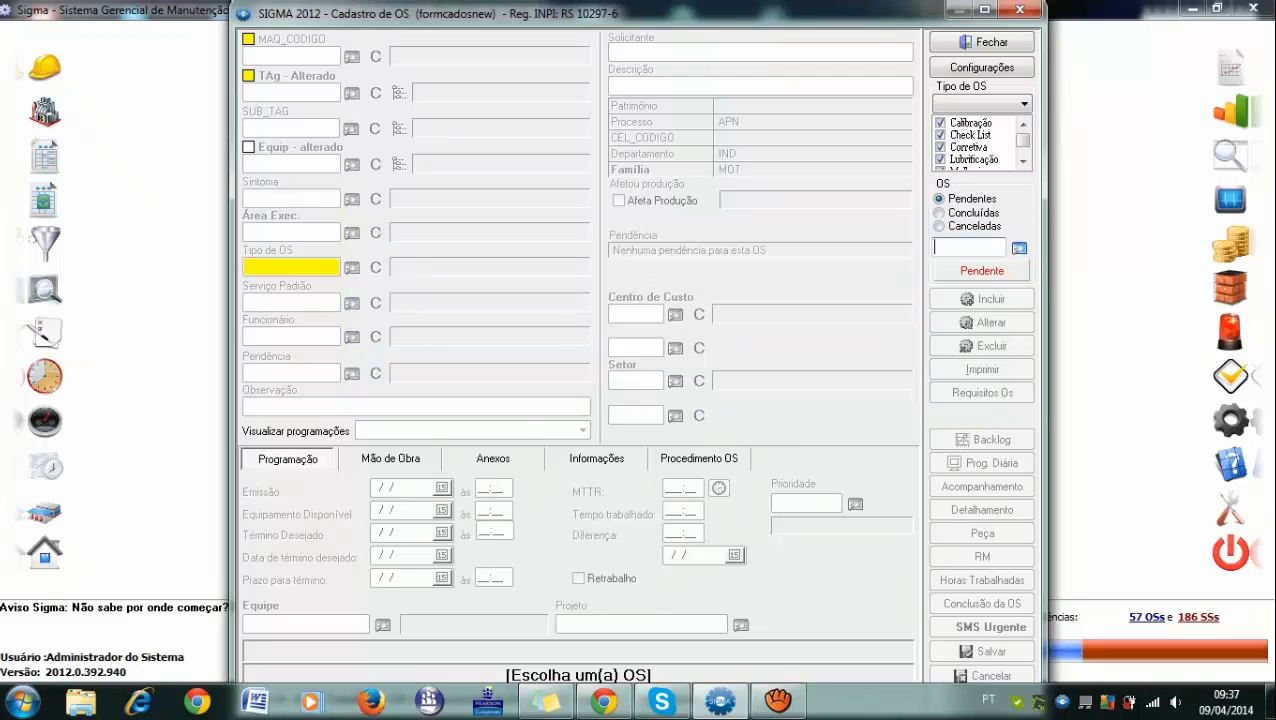
Step: Reopen the pending order "Vazamento no pistão", recalculate its labour for the desired date, and examine the full result in a temporarily maximized window
click(1019, 247)
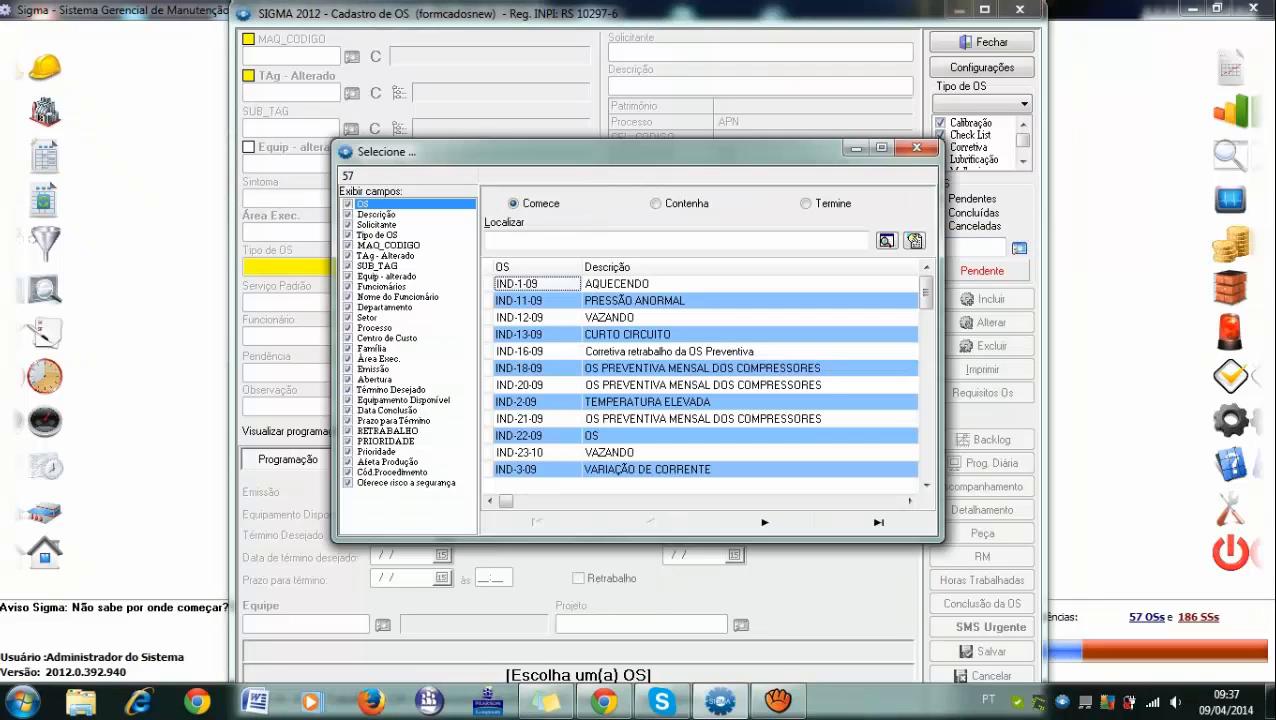
drag(926, 292, 926, 463)
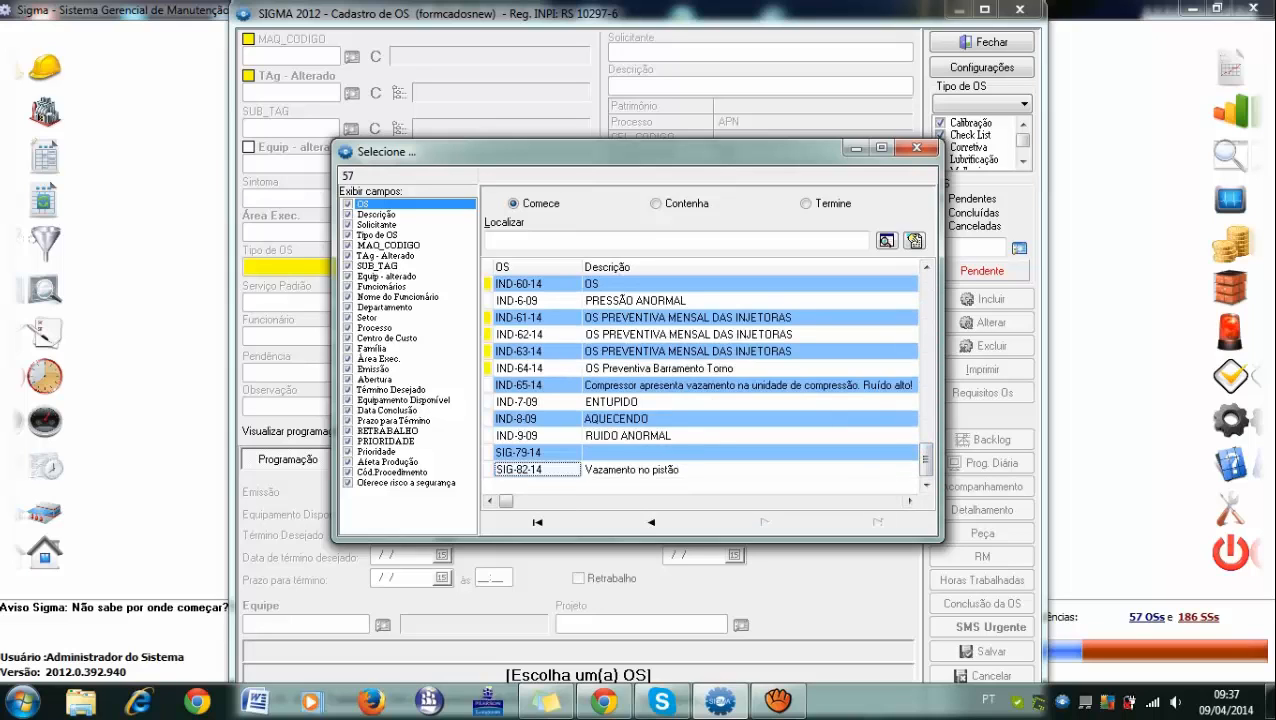
double_click(537, 469)
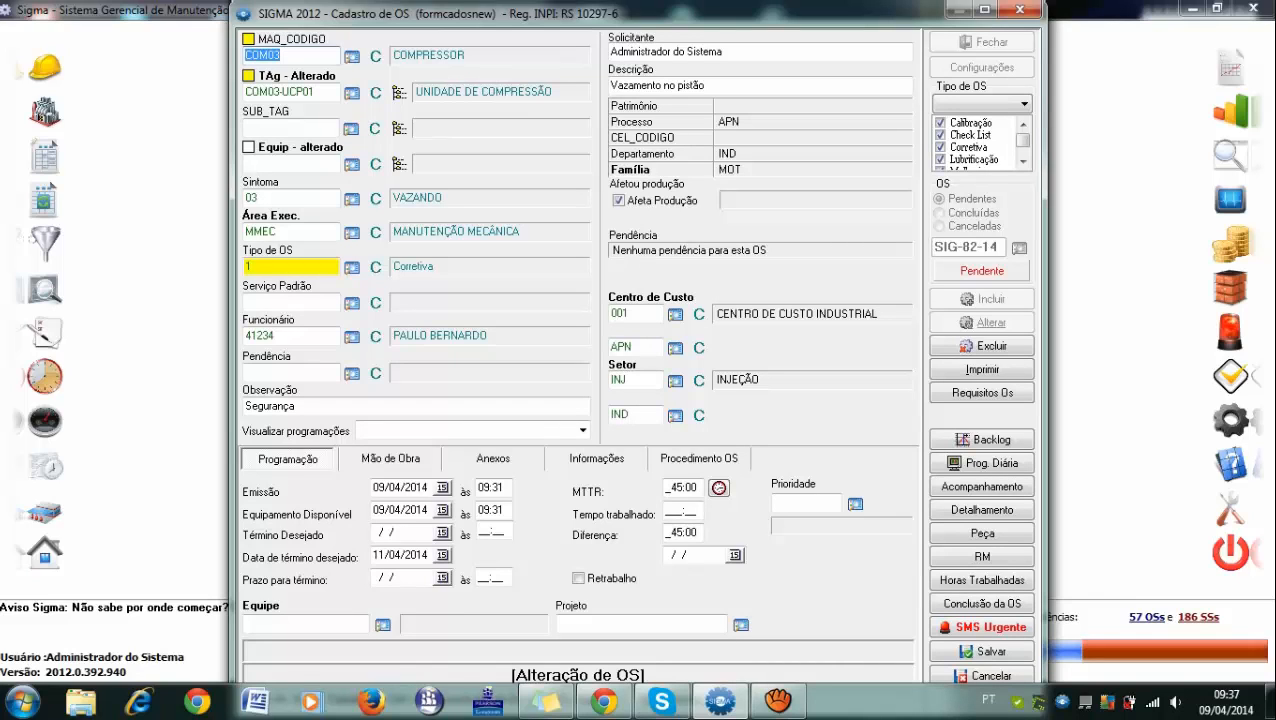
click(391, 459)
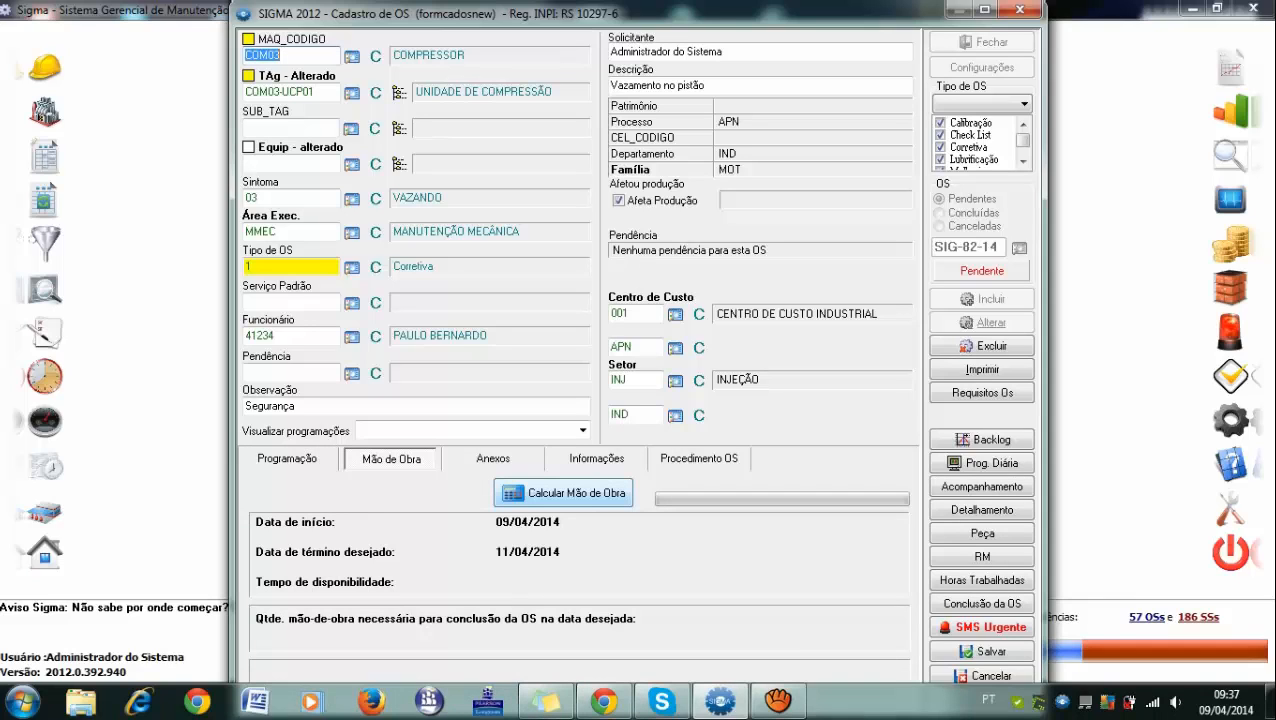
click(563, 493)
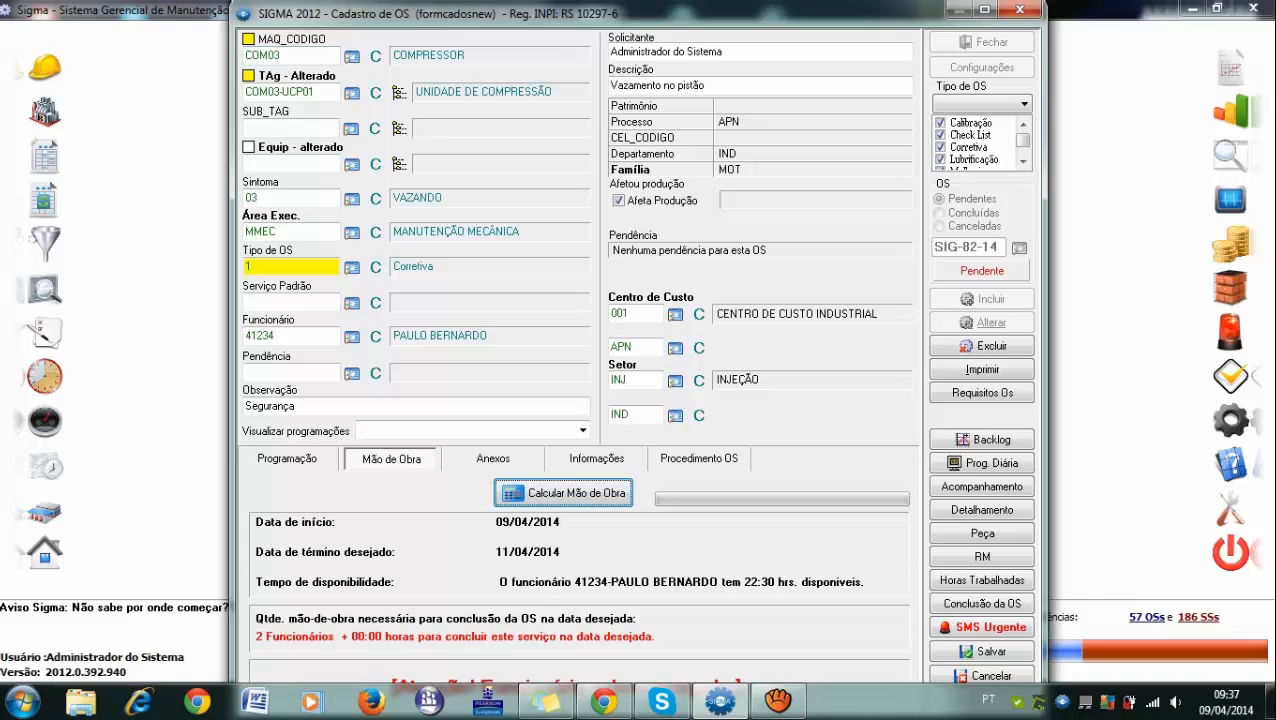
click(985, 10)
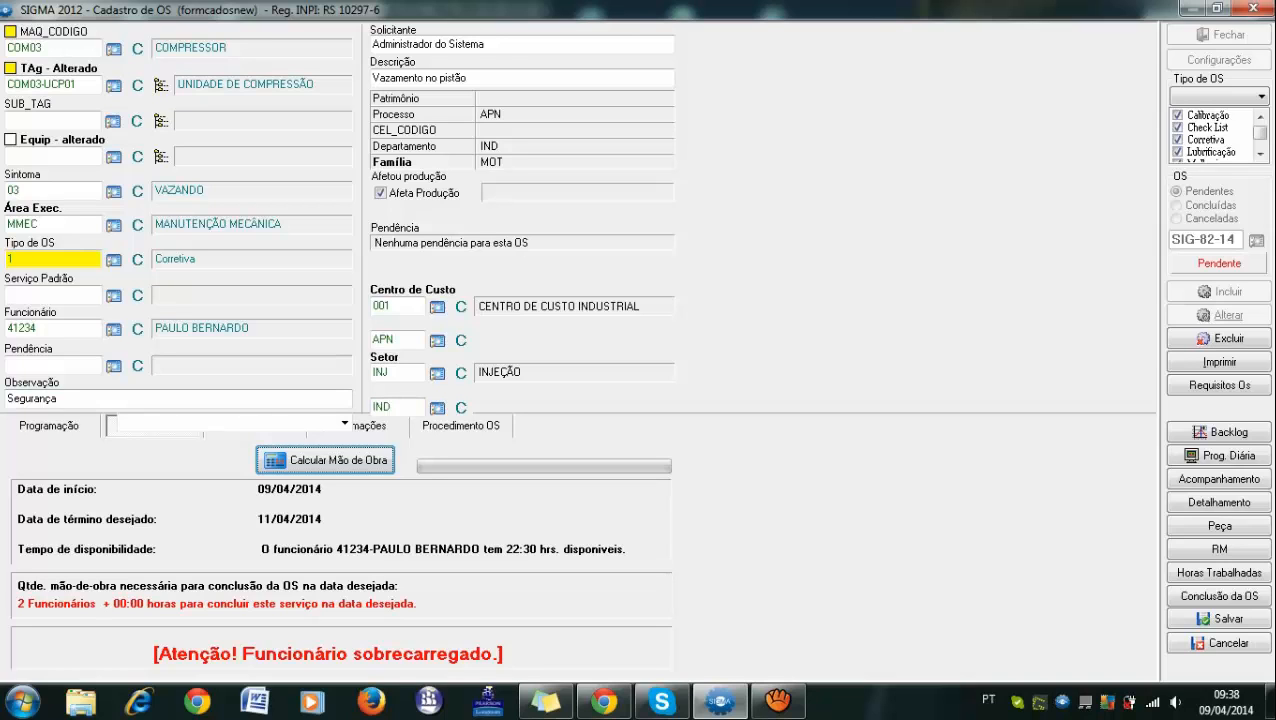
click(1216, 8)
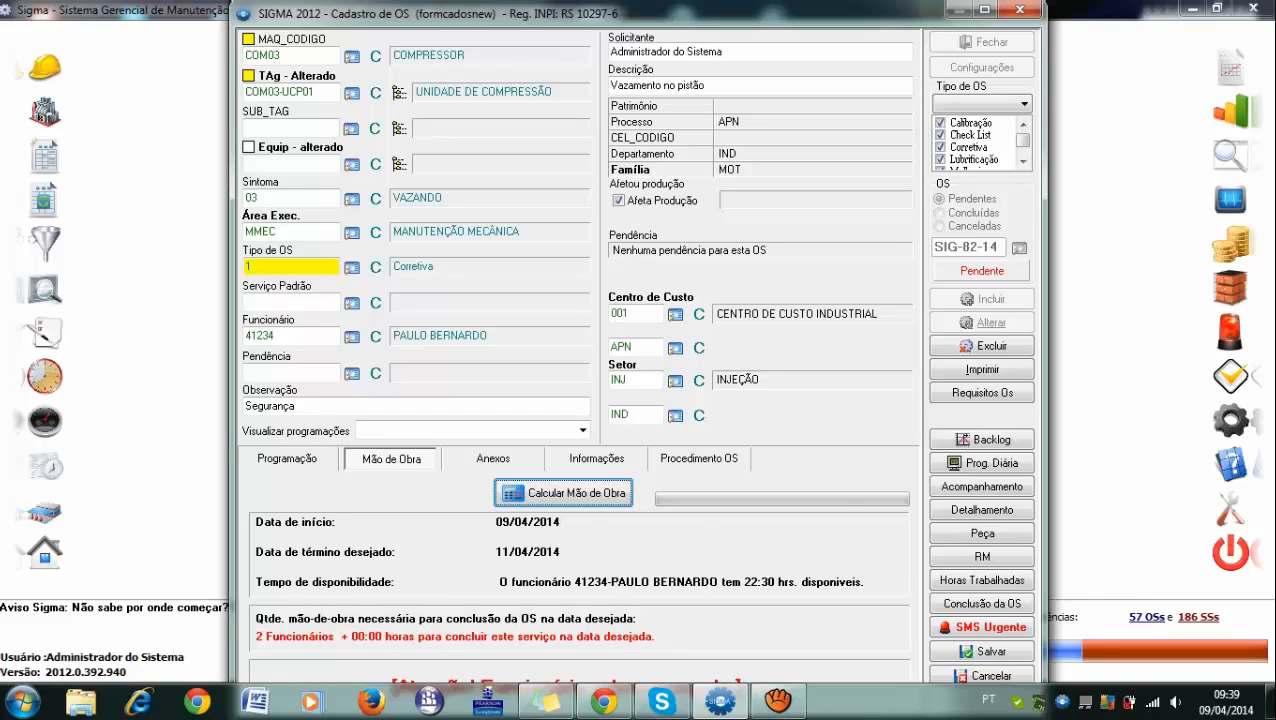
Step: Set the equipment availability date (Equipamento Disponível) in the scheduling data to 09/04/2001 and save the order
click(287, 459)
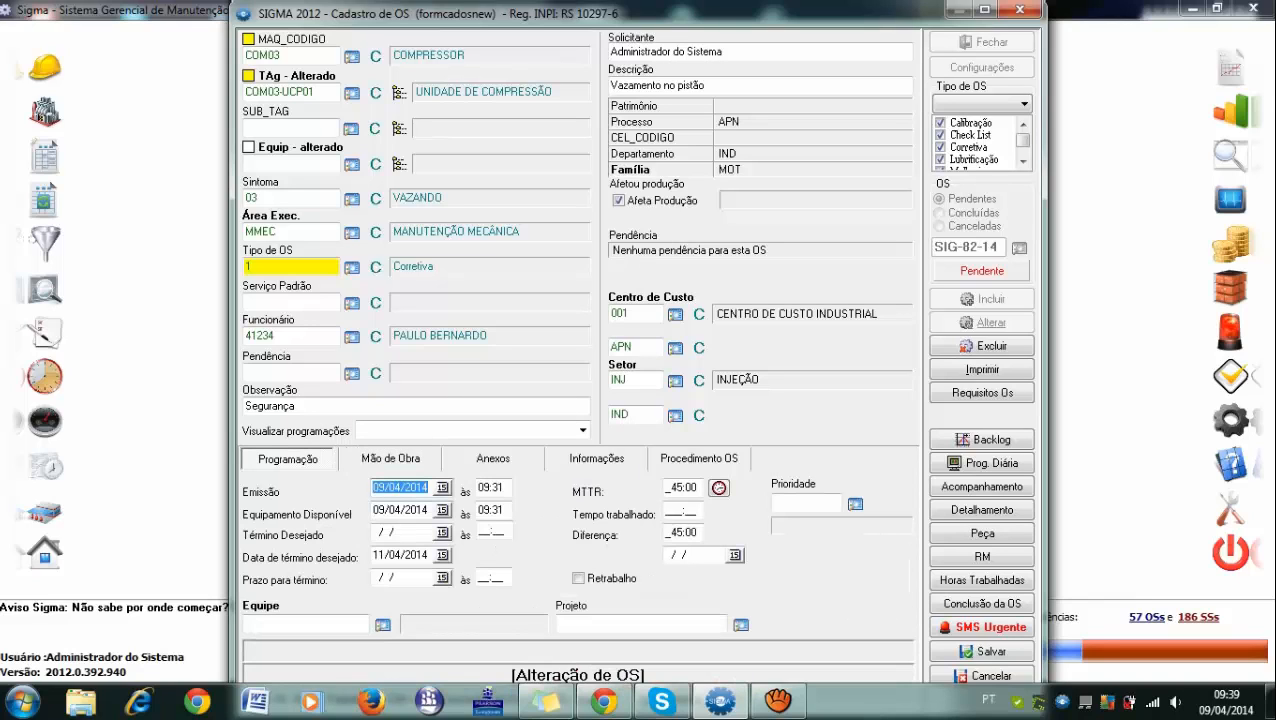
click(424, 510)
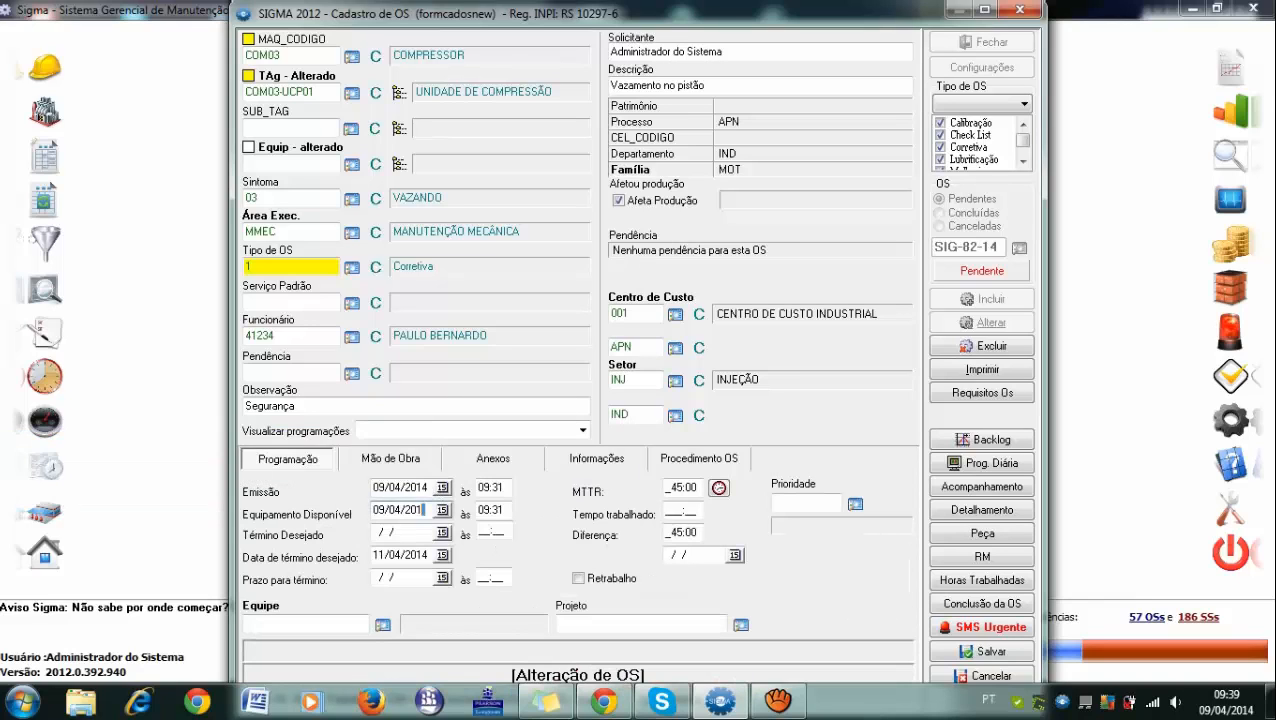
key(BackSpace)
text(01)
click(992, 651)
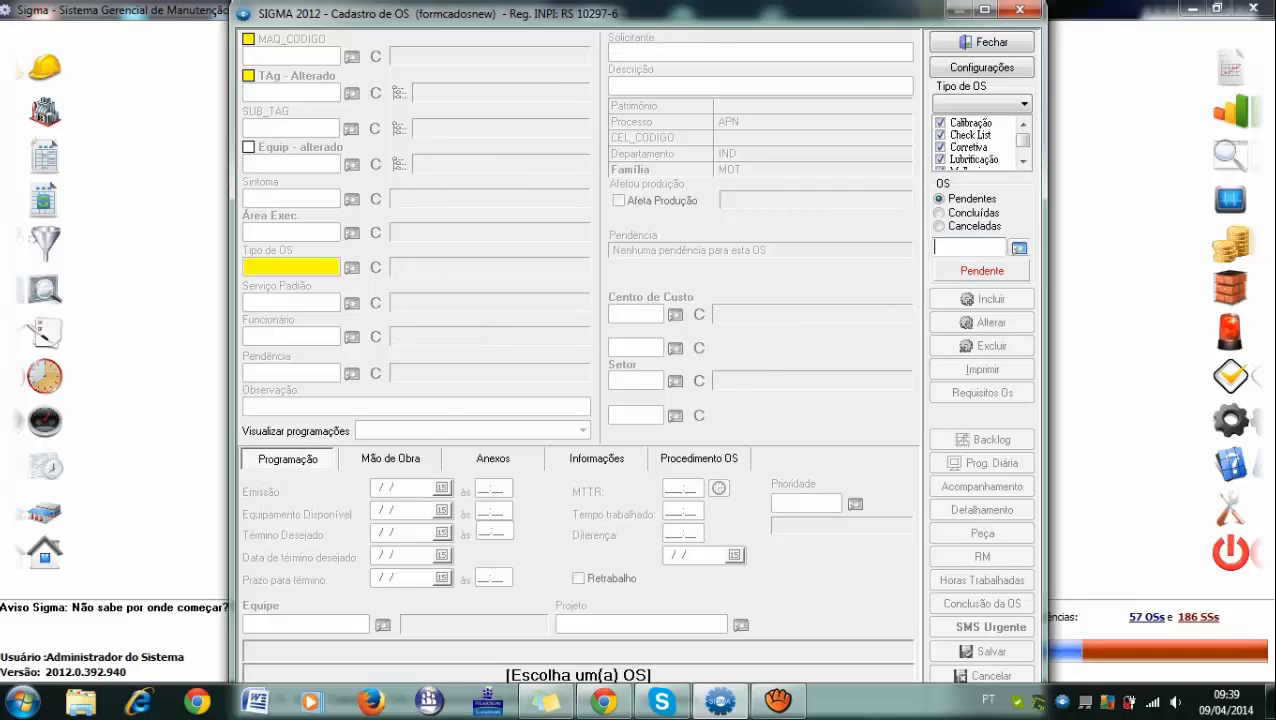
Step: Reopen the pending order "Vazamento no pistão", try to calculate its labour, and decline to continue the calculation
click(1019, 248)
drag(926, 292, 926, 455)
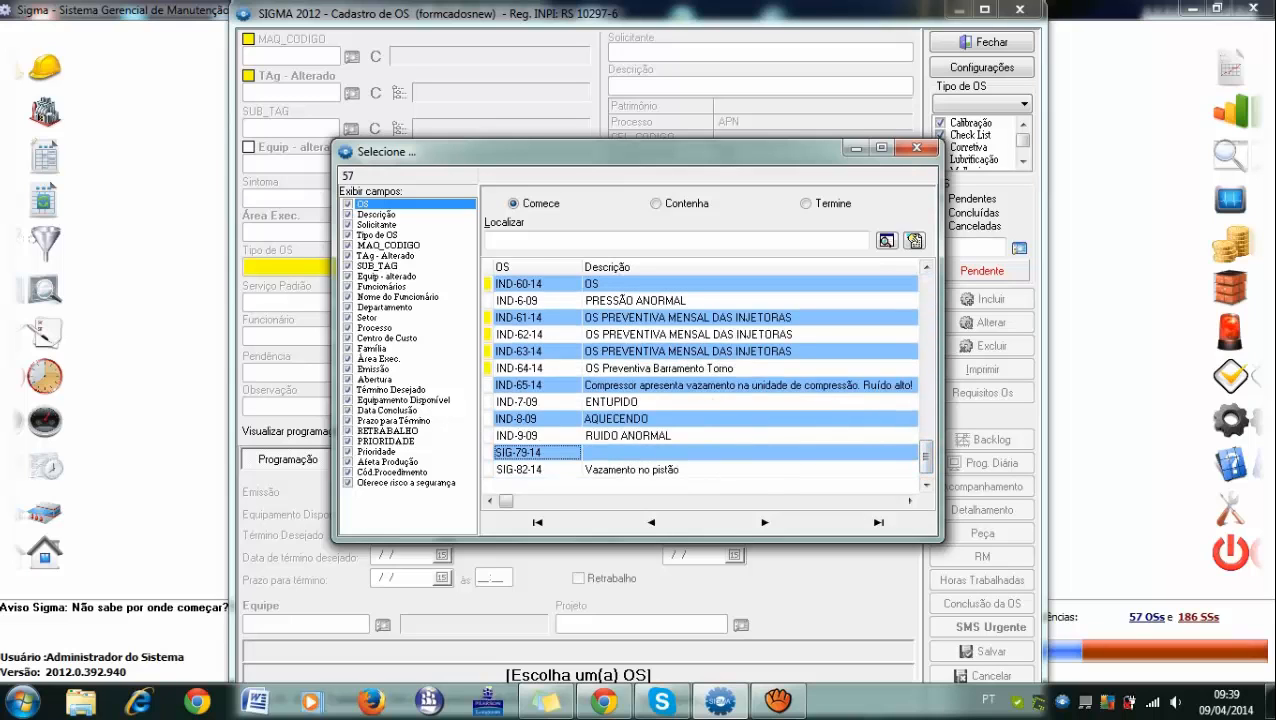
double_click(630, 470)
key(Tab)
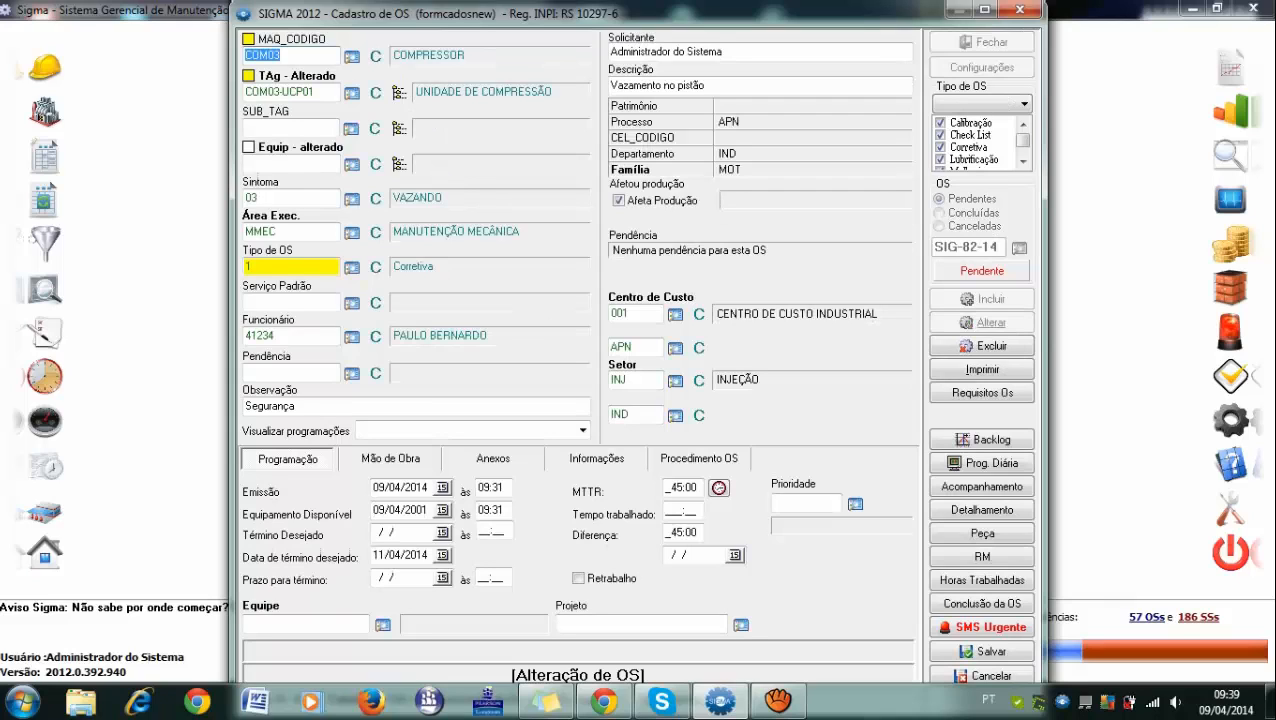
click(391, 459)
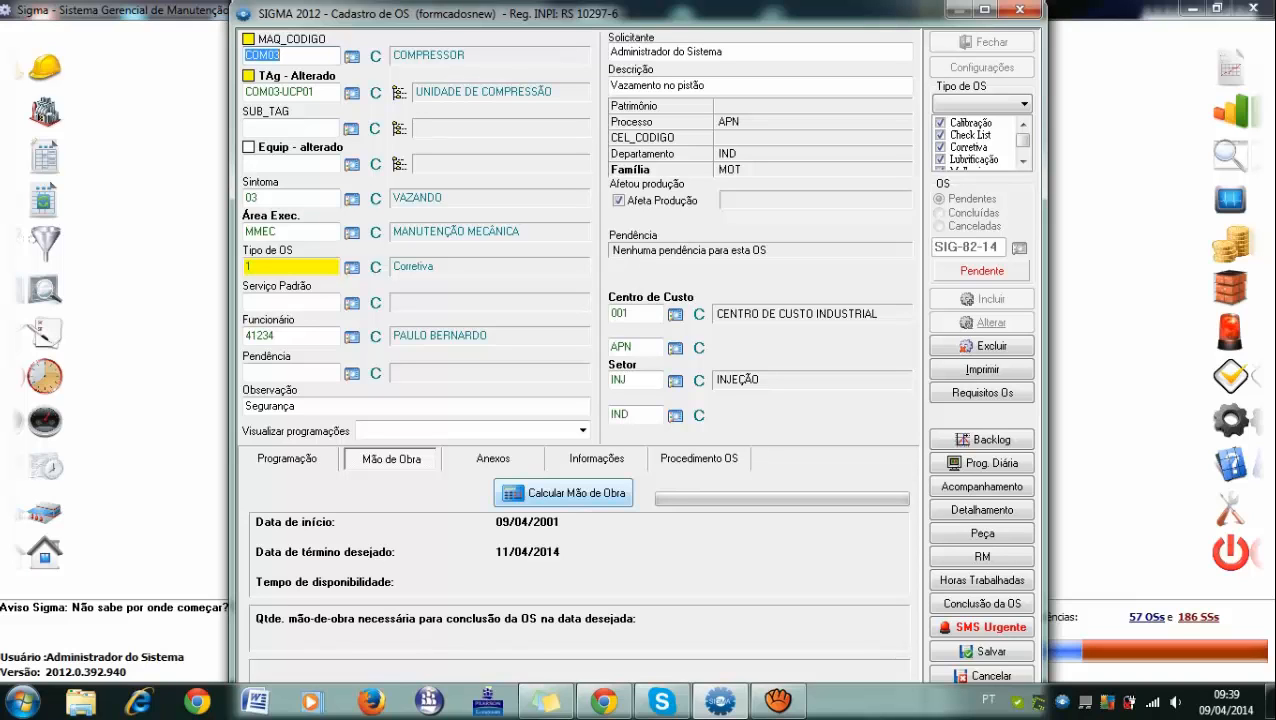
click(563, 493)
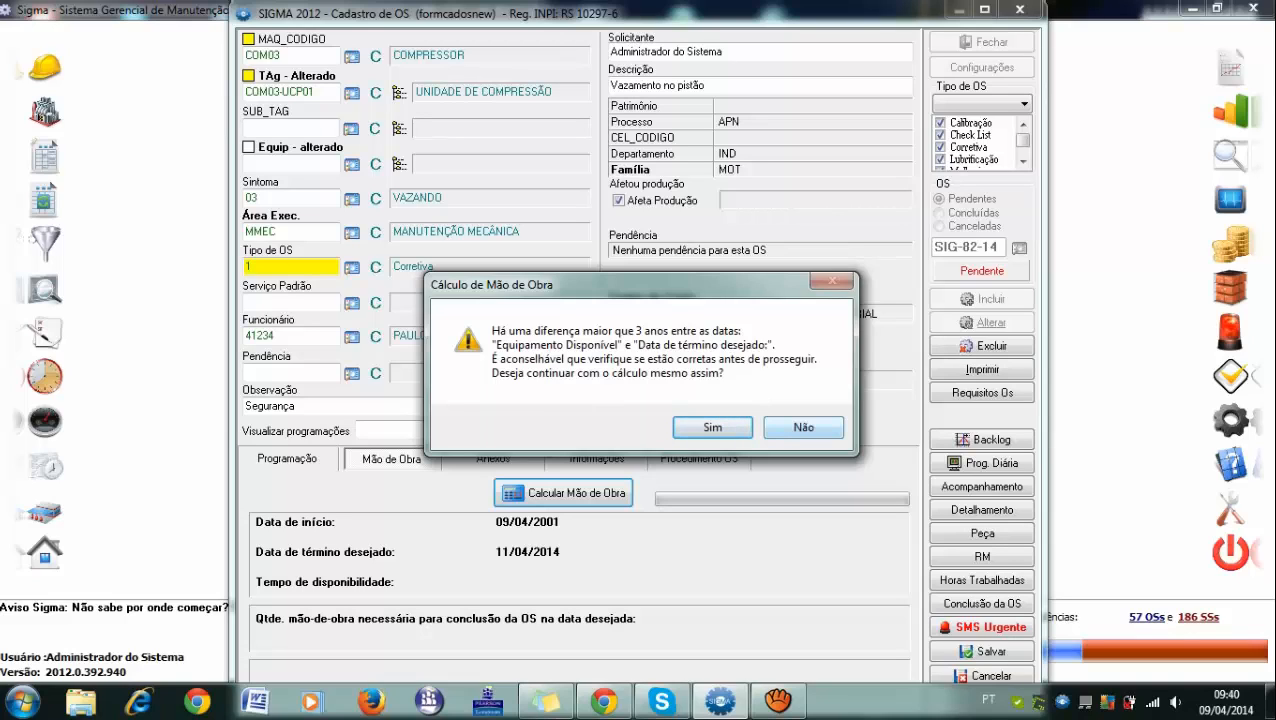
click(804, 427)
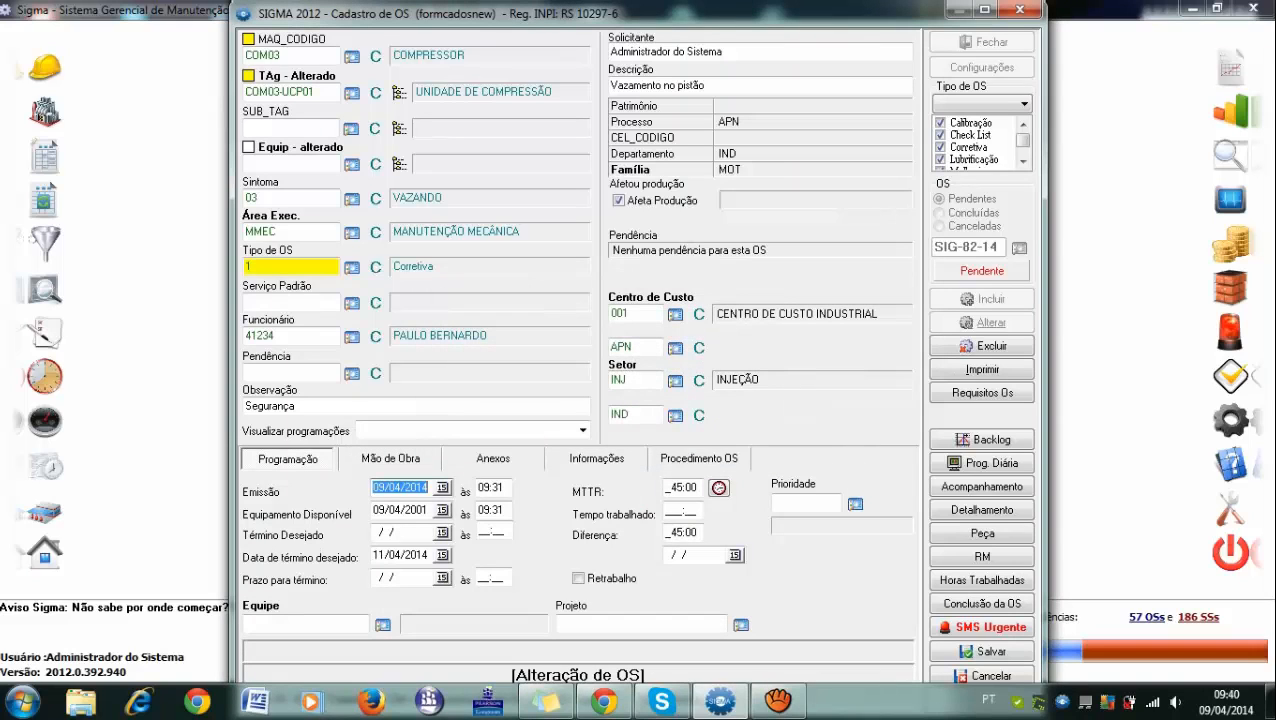
Step: Set the equipment availability date (Equipamento Disponível) to 09/04/2014 and save the order
click(427, 511)
key(BackSpace)
key(BackSpace)
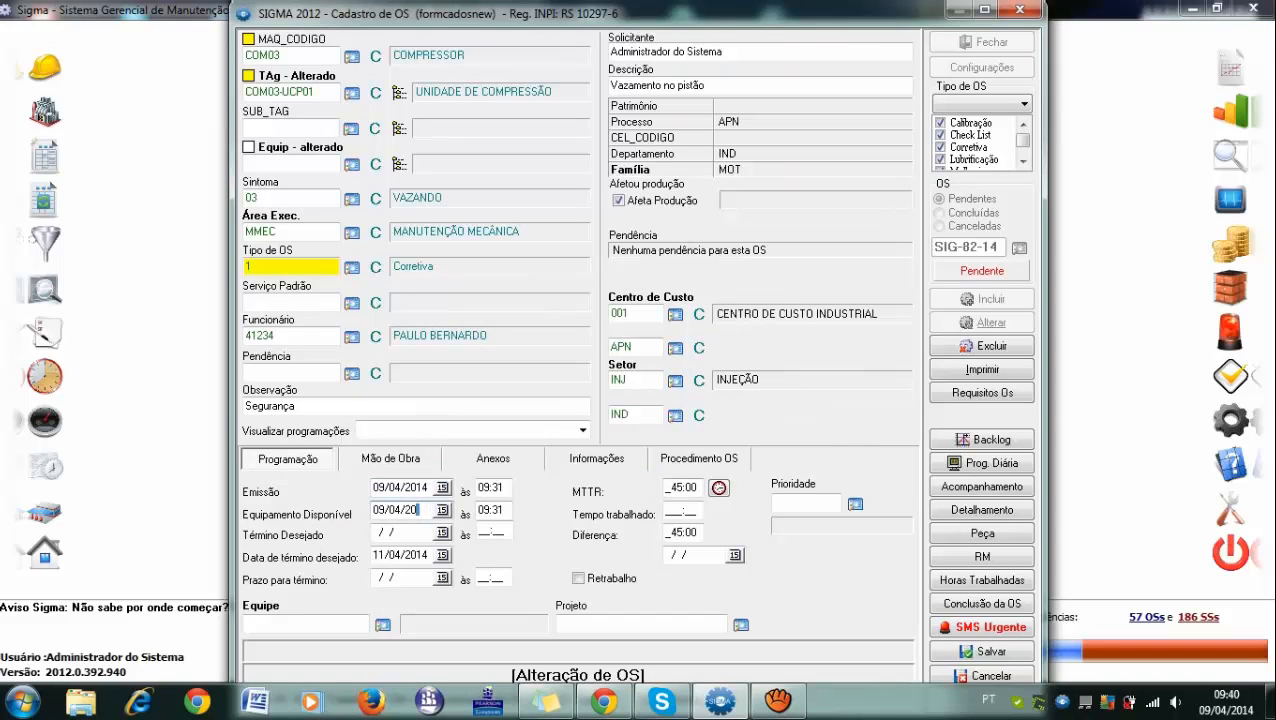
text(14)
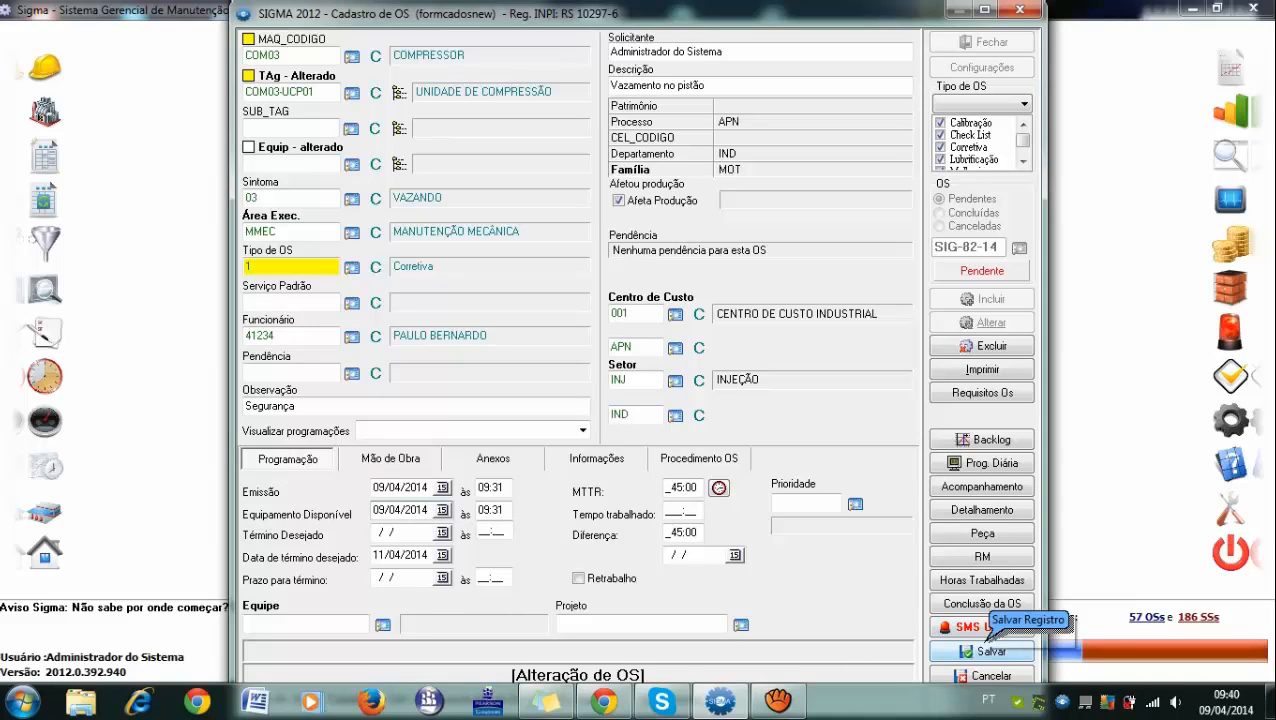
click(990, 650)
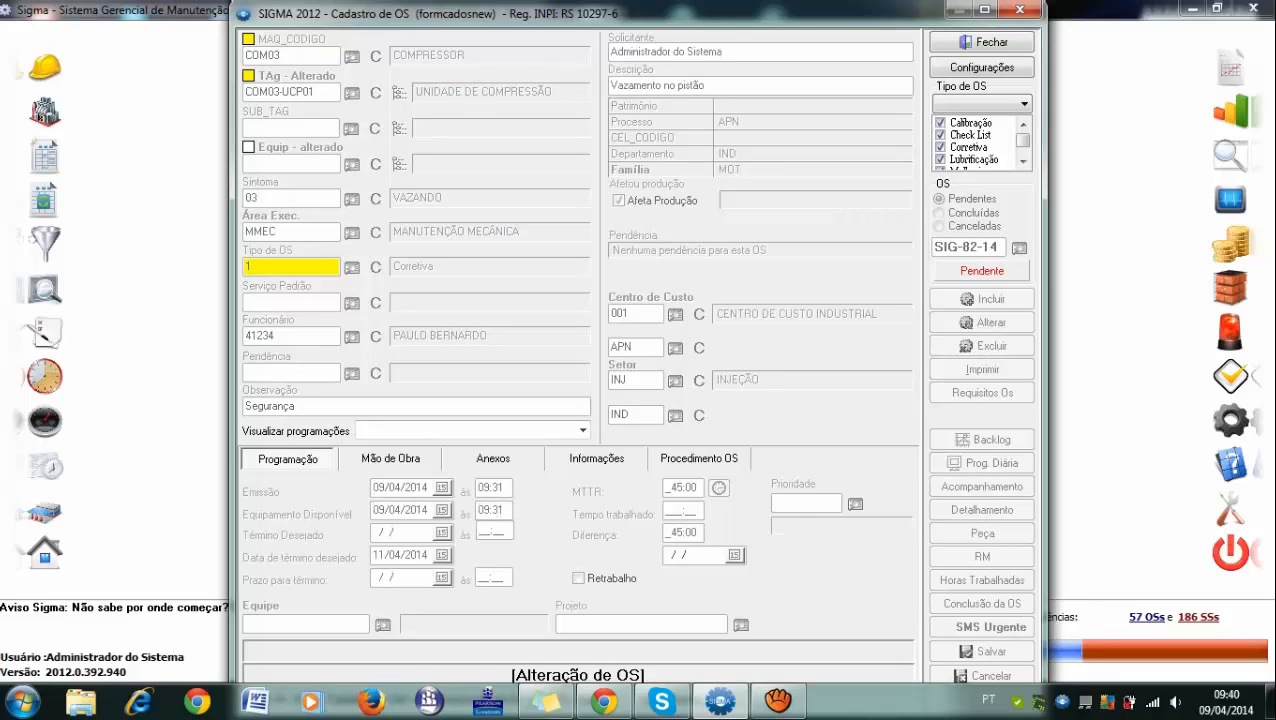